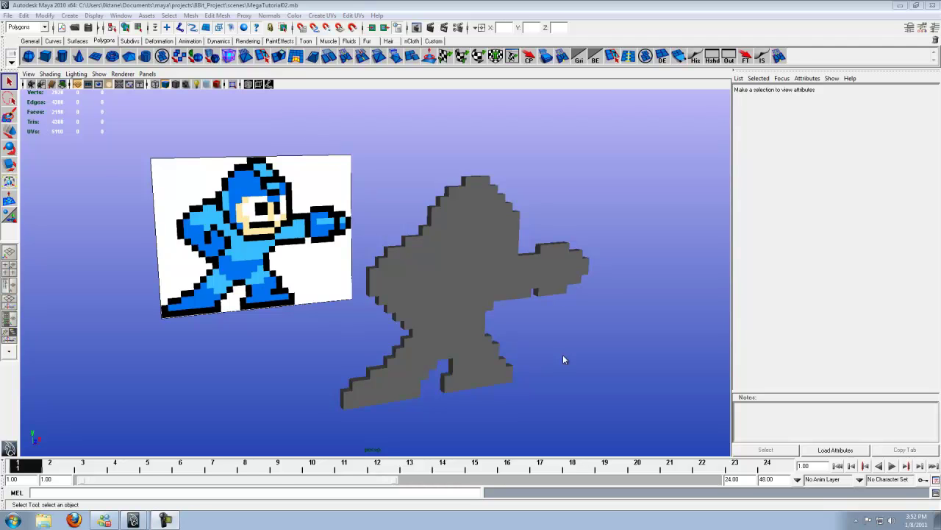
Examine the grey character model built from individual cubes and compare it with the reference image.
{"action": "left_click", "coordinate": [350, 404]}
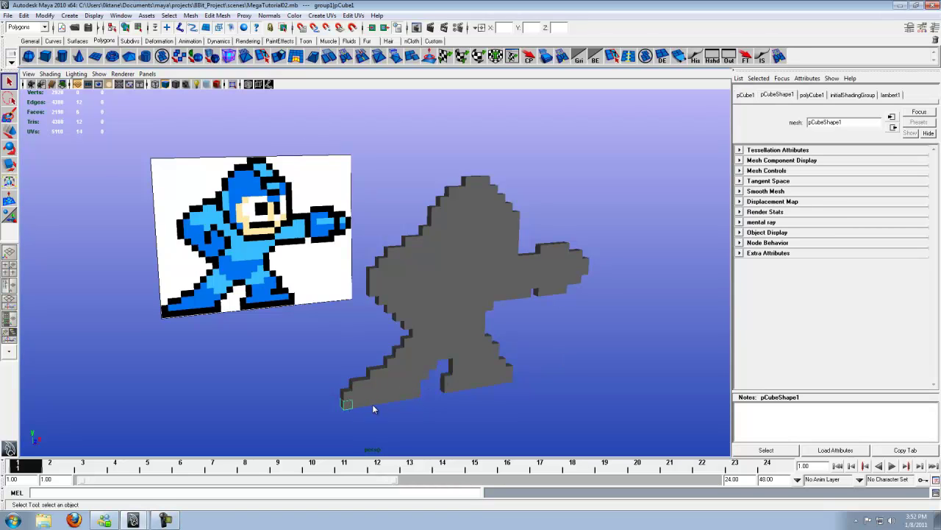
{"action": "left_click", "coordinate": [375, 400]}
{"action": "left_click", "coordinate": [319, 347]}
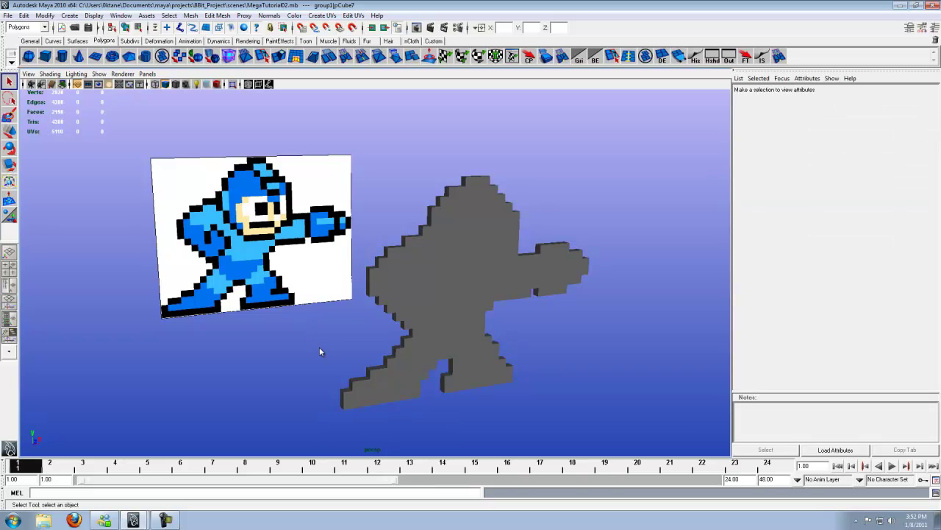
{"action": "mouse_move", "coordinate": [319, 346]}
{"action": "left_mouse_down", "text": "alt"}
{"action": "mouse_move", "coordinate": [310, 347]}
{"action": "mouse_move", "coordinate": [319, 347]}
{"action": "left_mouse_up", "text": "alt"}
{"action": "middle_click_drag", "start_coordinate": [319, 343], "coordinate": [330, 338], "text": "alt"}
{"action": "right_click_drag", "start_coordinate": [329, 338], "coordinate": [341, 313], "text": "alt"}
{"action": "middle_click_drag", "start_coordinate": [341, 313], "coordinate": [337, 315], "text": "alt"}
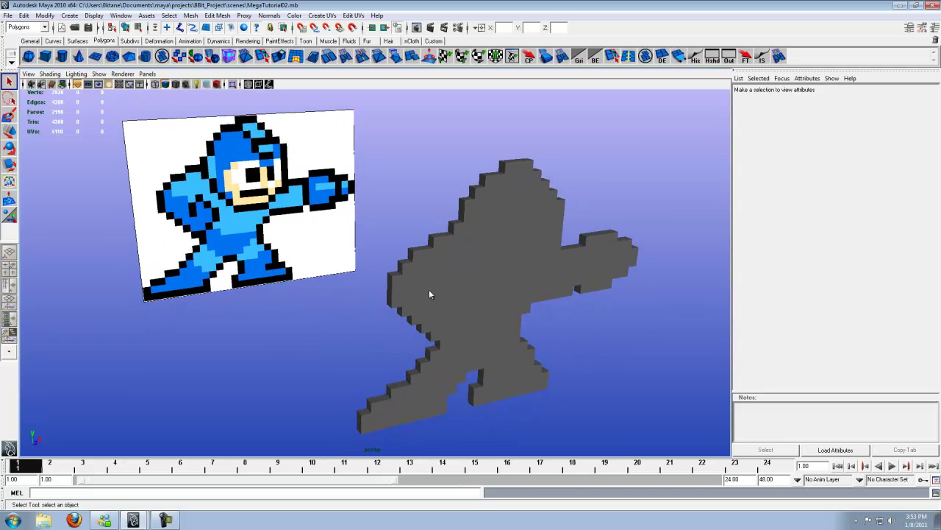
{"action": "scroll", "coordinate": [372, 264], "scroll_direction": "down", "scroll_amount": 3}
{"action": "scroll", "coordinate": [373, 266], "scroll_direction": "up", "scroll_amount": 3}
Switch to the four-view layout and turn off the reference lock on the megamanImage layer so its image plane is selectable.
{"action": "key", "text": "space"}
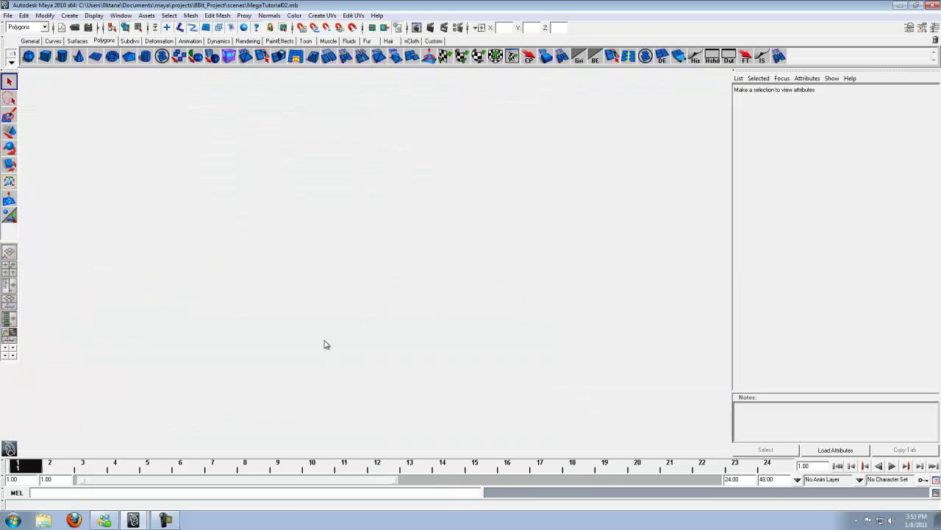
{"action": "key", "text": "space"}
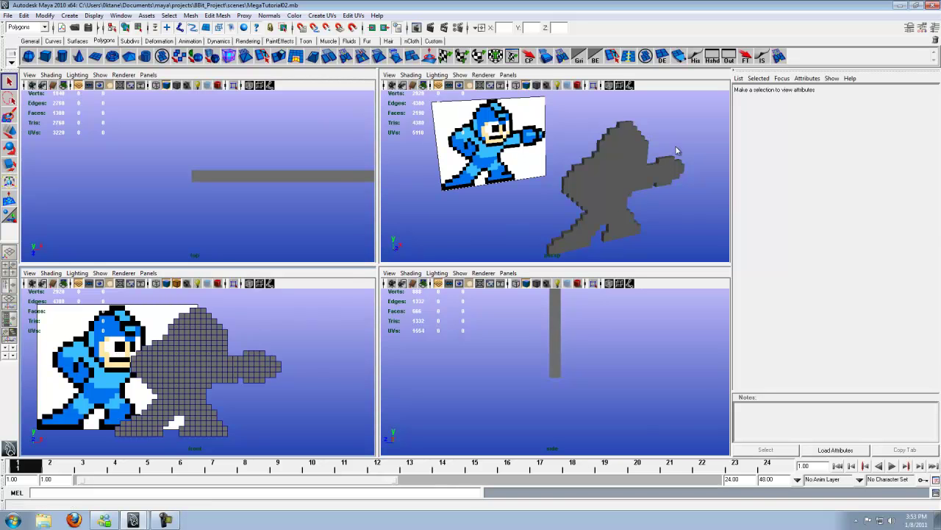
{"action": "left_click", "coordinate": [924, 27]}
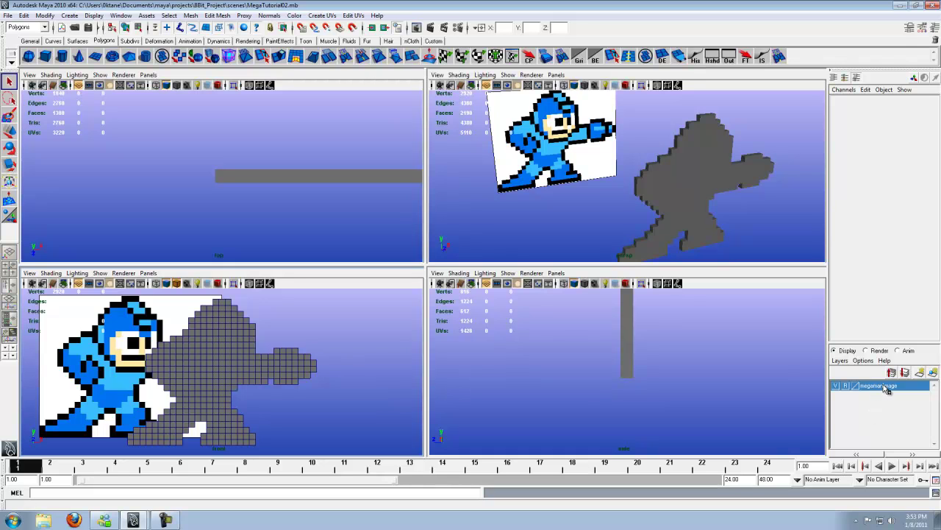
{"action": "left_click", "coordinate": [848, 387]}
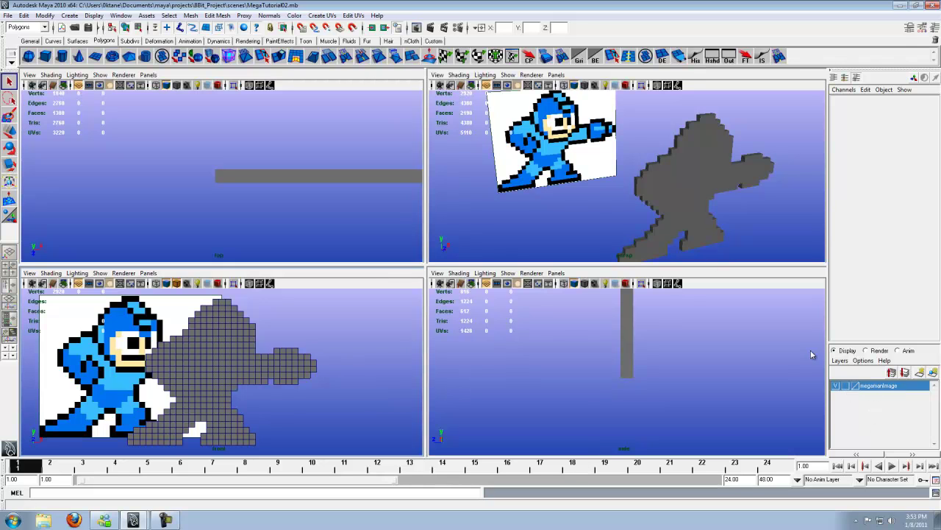
Shift the reference image plane sideways to a Center X of -16.4 so it clears the cube model.
{"action": "left_click", "coordinate": [511, 181]}
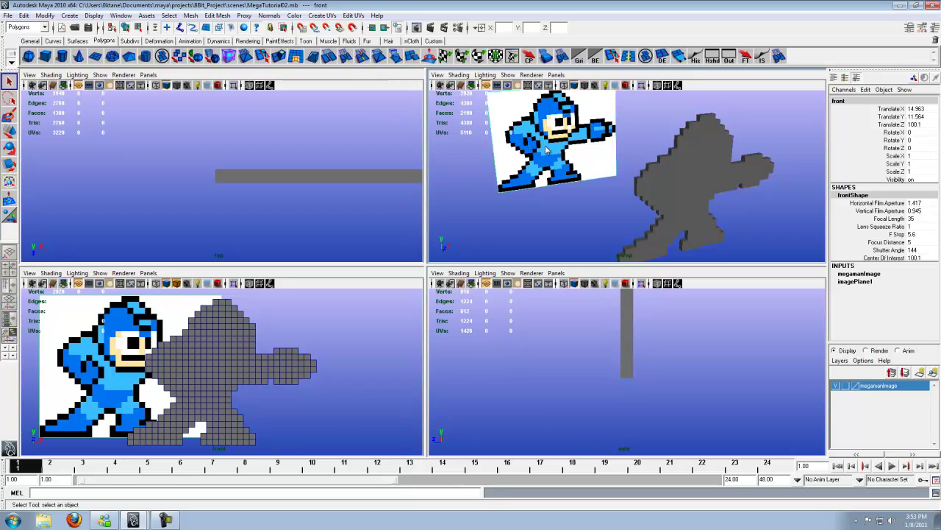
{"action": "left_click", "coordinate": [860, 281]}
{"action": "scroll", "coordinate": [936, 294], "scroll_direction": "down", "scroll_amount": 3}
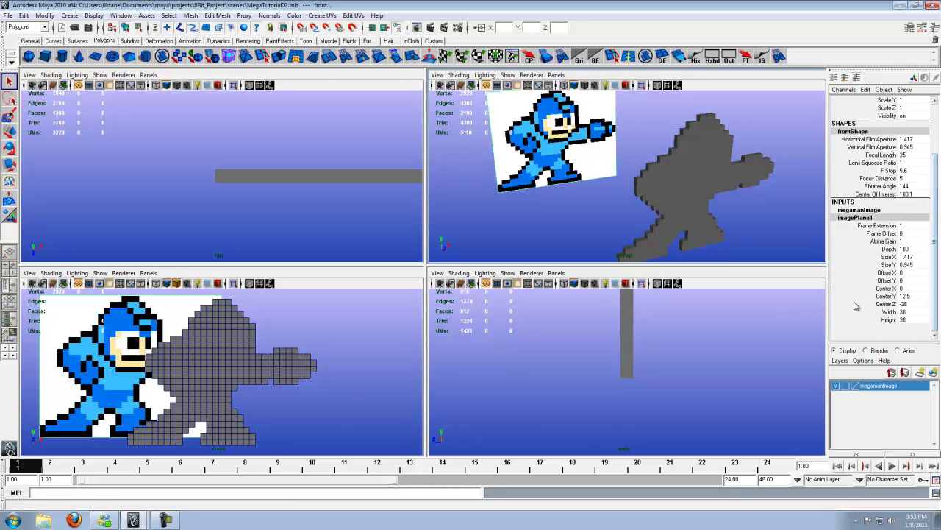
{"action": "left_click", "coordinate": [878, 289]}
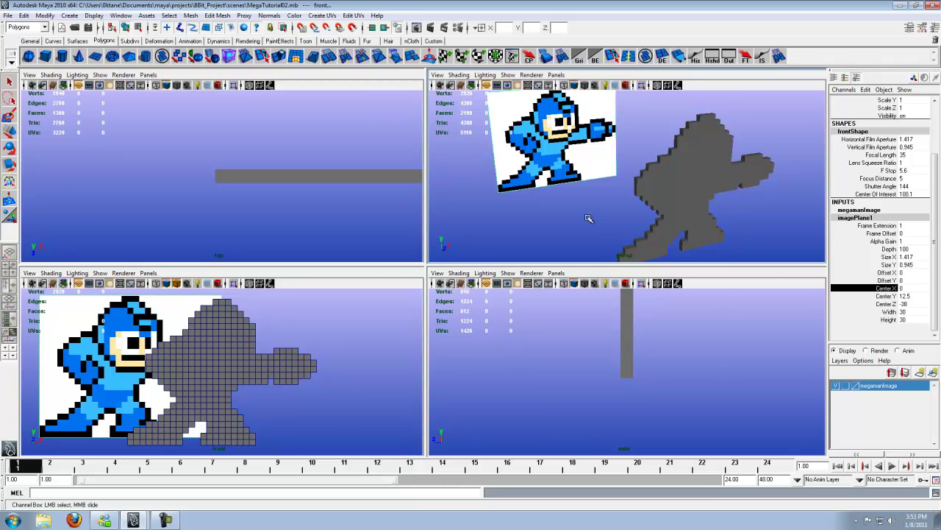
{"action": "middle_click_drag", "start_coordinate": [587, 216], "coordinate": [322, 366]}
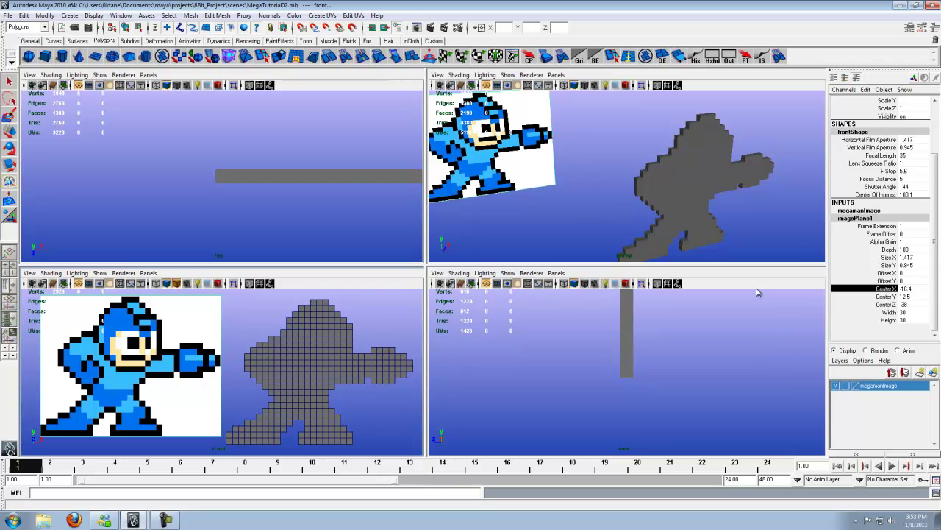
Set the megamanImage layer back to reference mode and maximize the front view.
{"action": "left_click", "coordinate": [846, 387]}
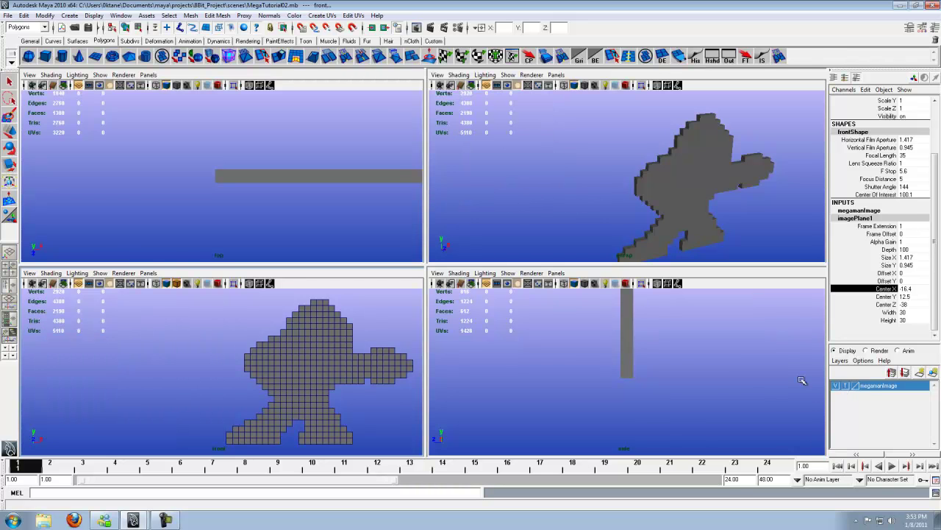
{"action": "left_click", "coordinate": [846, 387]}
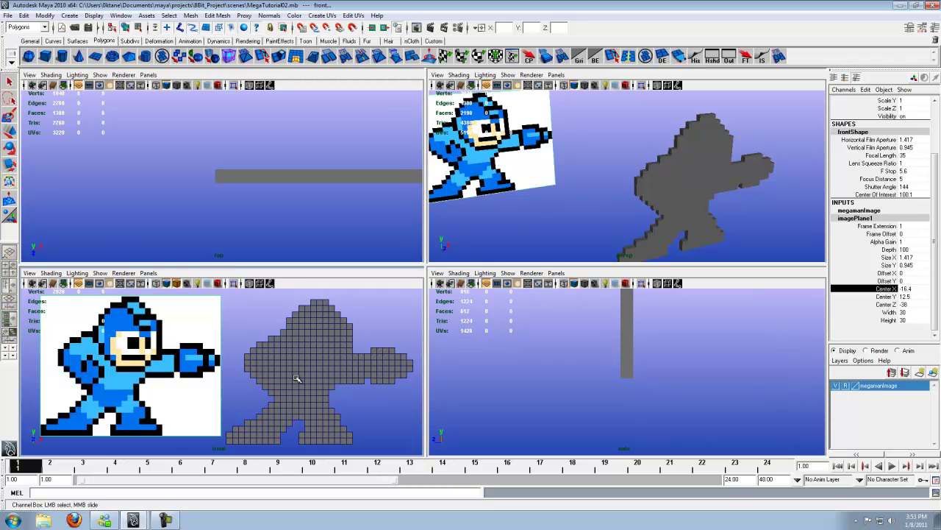
{"action": "key", "text": "space"}
{"action": "left_click", "coordinate": [438, 413]}
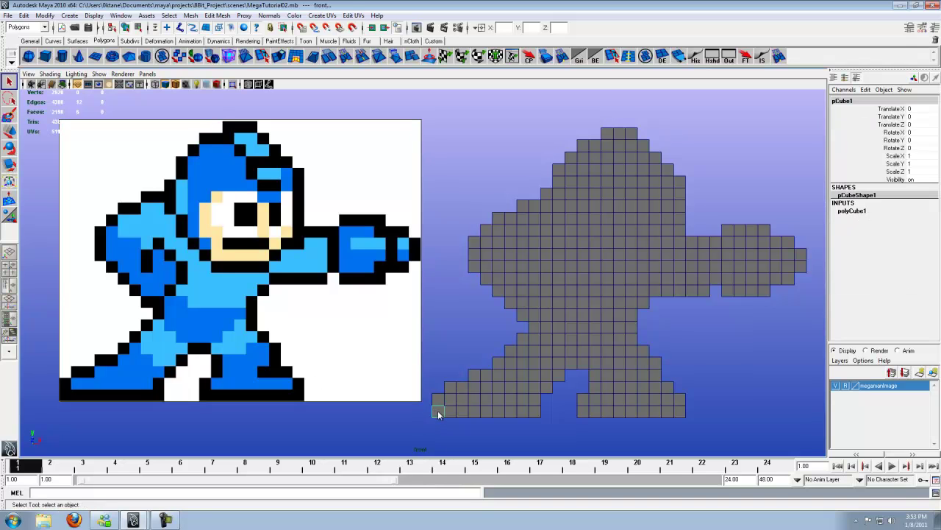
{"action": "left_click", "coordinate": [443, 375]}
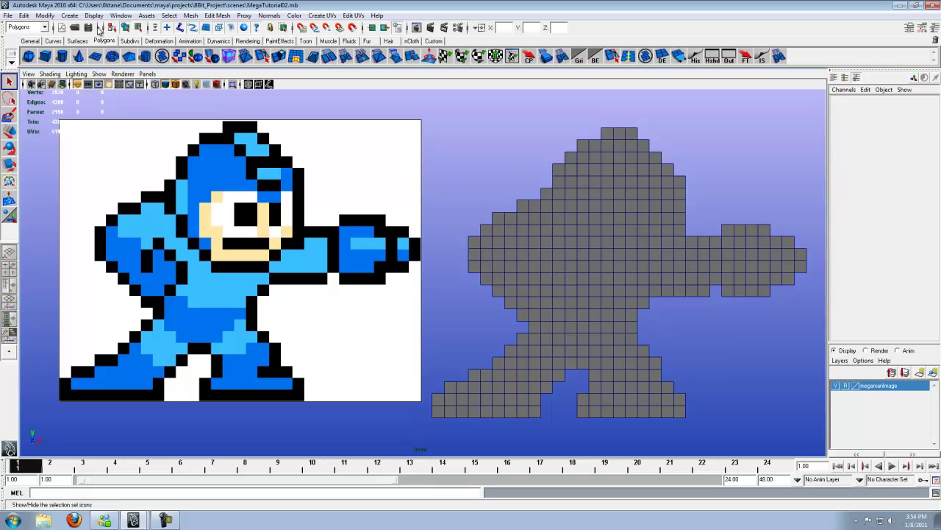
Open the Hypershade beside the reference image and create a new Lambert material.
{"action": "left_click", "coordinate": [120, 15]}
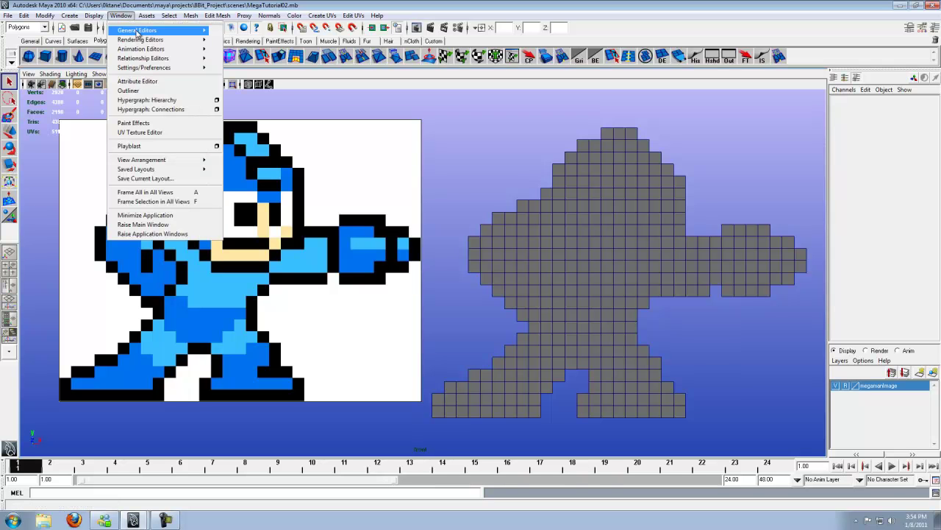
{"action": "mouse_move", "coordinate": [175, 42]}
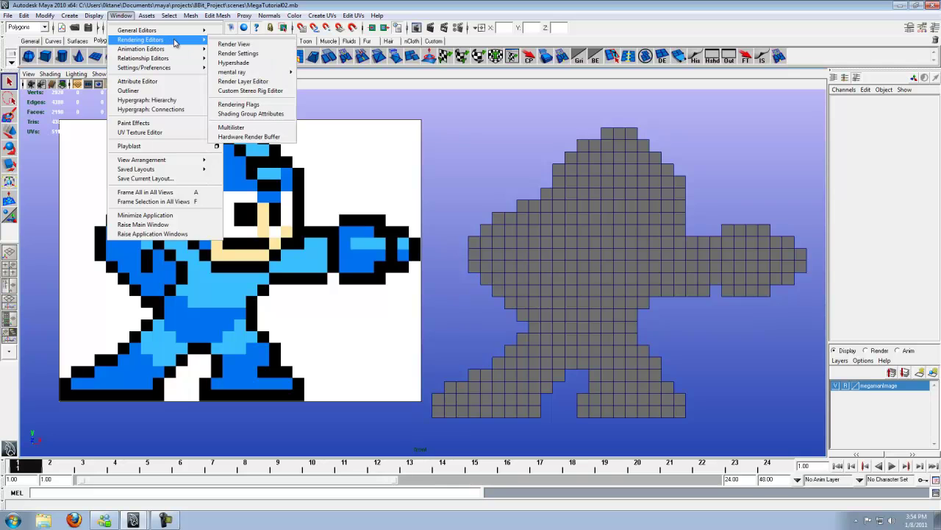
{"action": "left_click", "coordinate": [247, 65]}
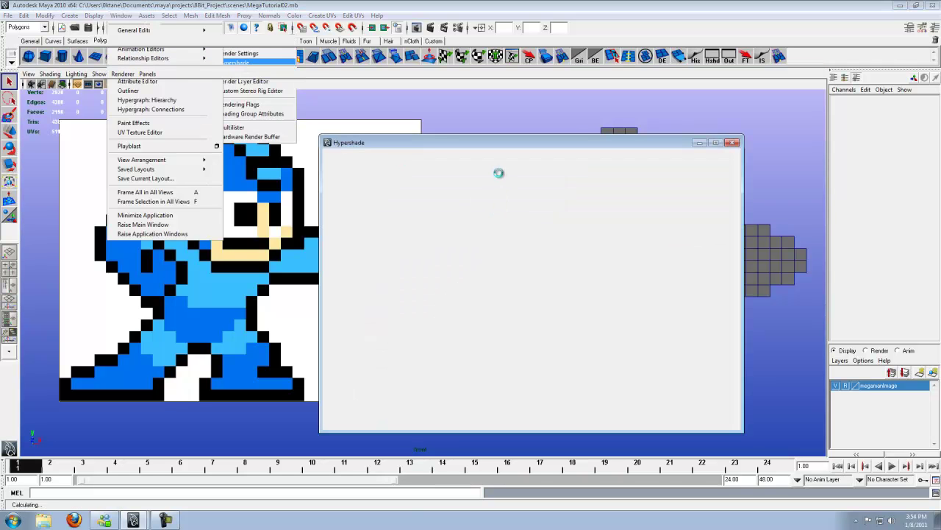
{"action": "left_click_drag", "start_coordinate": [469, 144], "coordinate": [686, 115]}
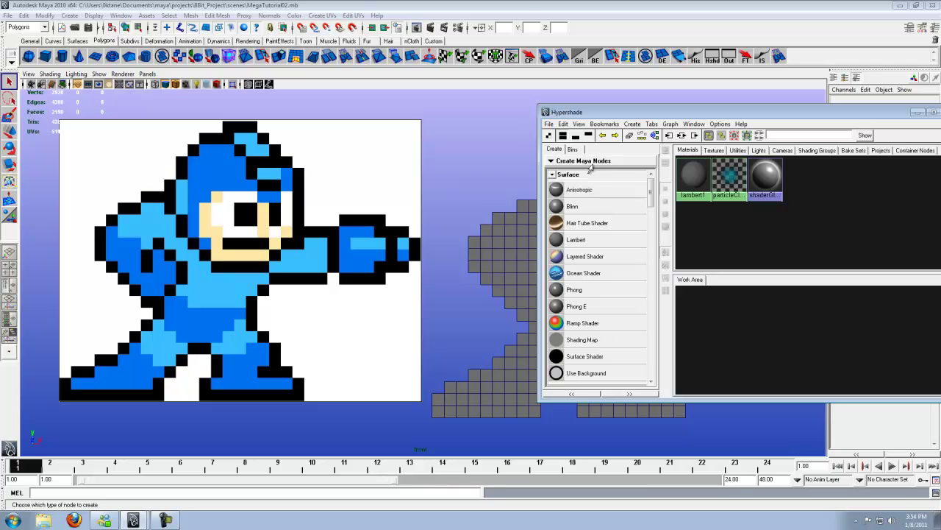
{"action": "left_click", "coordinate": [556, 239]}
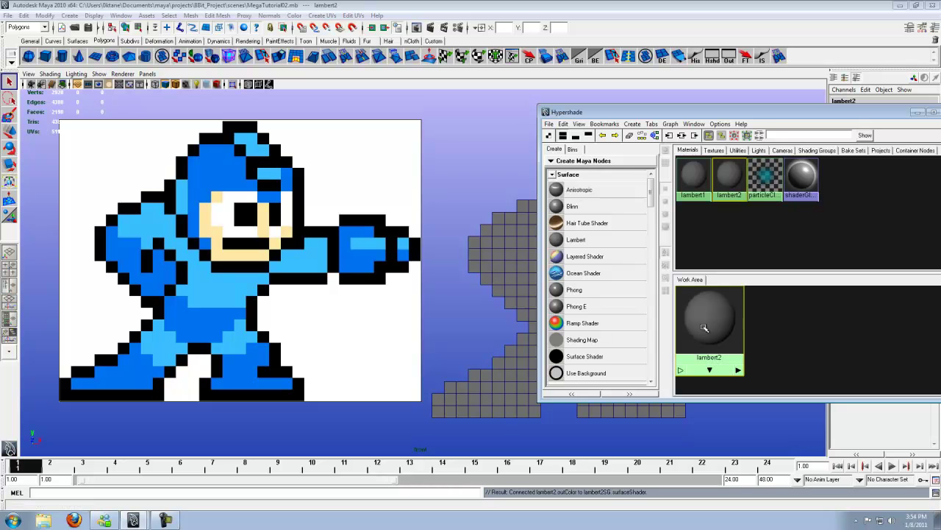
Set the new Lambert material's color to black.
{"action": "left_click_drag", "start_coordinate": [748, 119], "coordinate": [452, 127]}
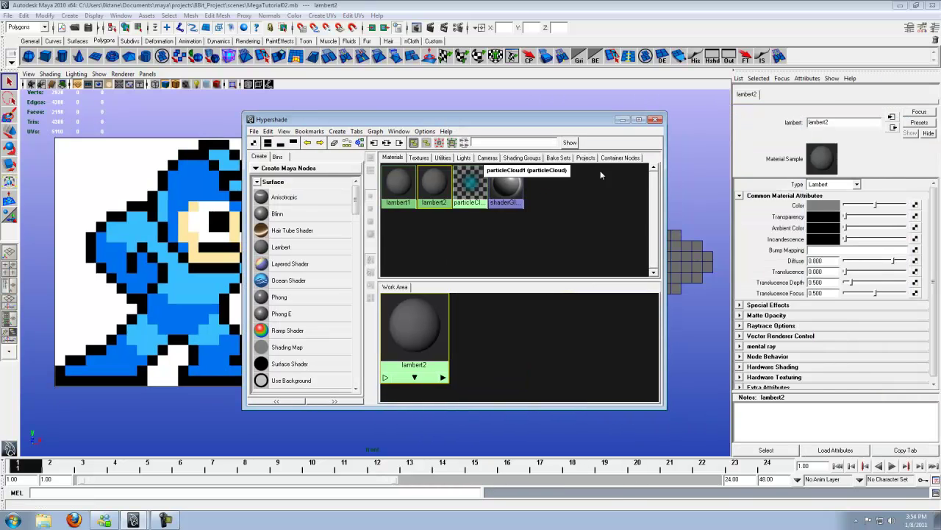
{"action": "left_click", "coordinate": [815, 209]}
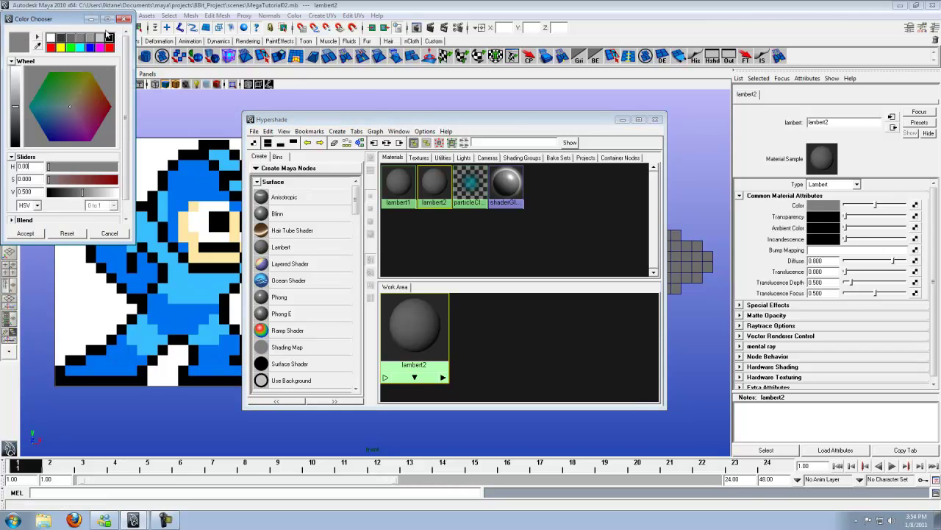
{"action": "left_click", "coordinate": [109, 37]}
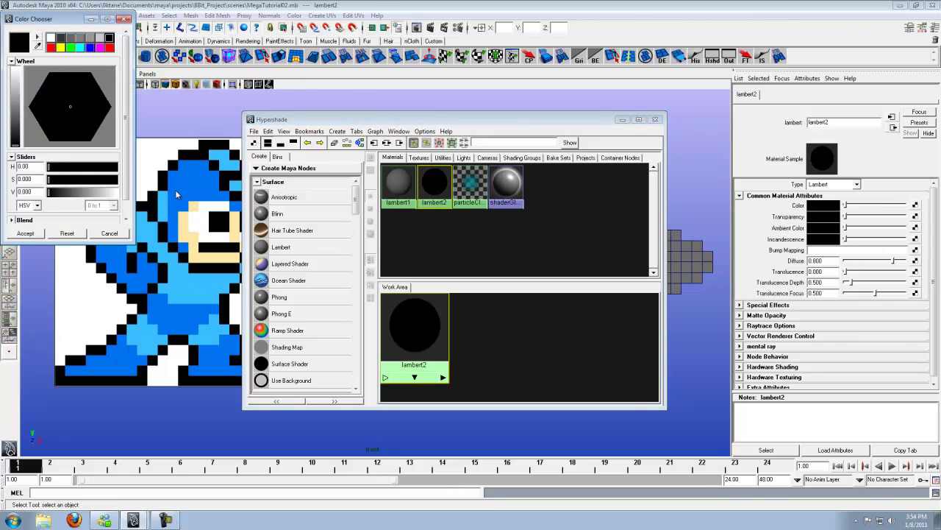
{"action": "left_click", "coordinate": [32, 235]}
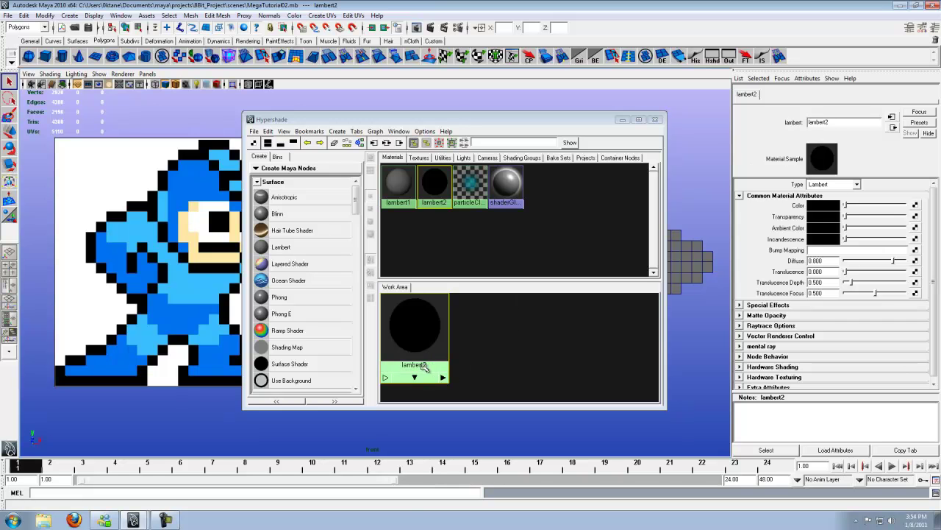
Minimize the Hypershade and select the outline cubes on the rear foot's stepped top edge and along both soles.
{"action": "left_click_drag", "start_coordinate": [528, 123], "coordinate": [730, 125]}
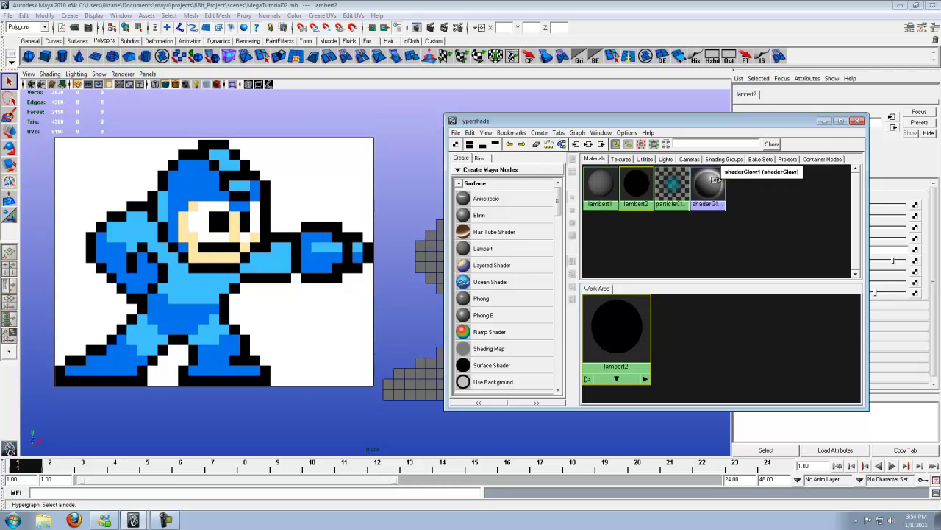
{"action": "left_click", "coordinate": [825, 120]}
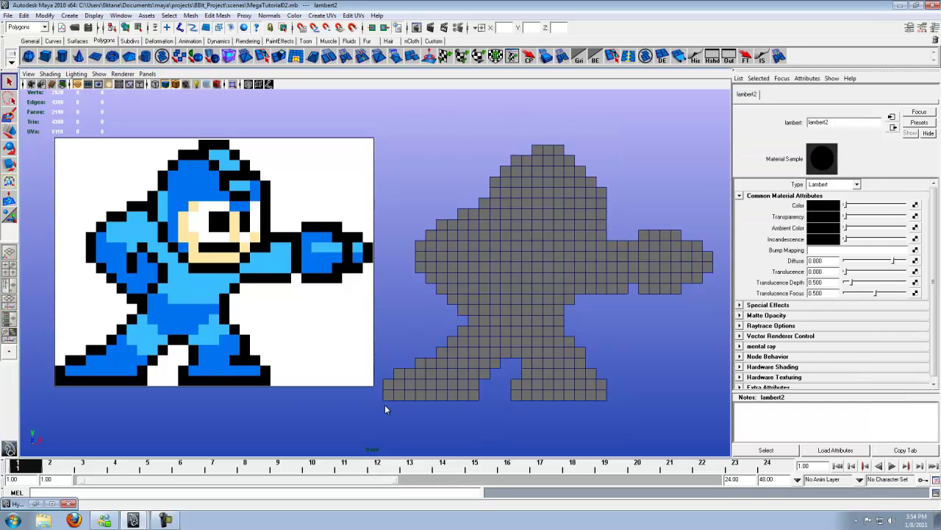
{"action": "left_click", "coordinate": [388, 394]}
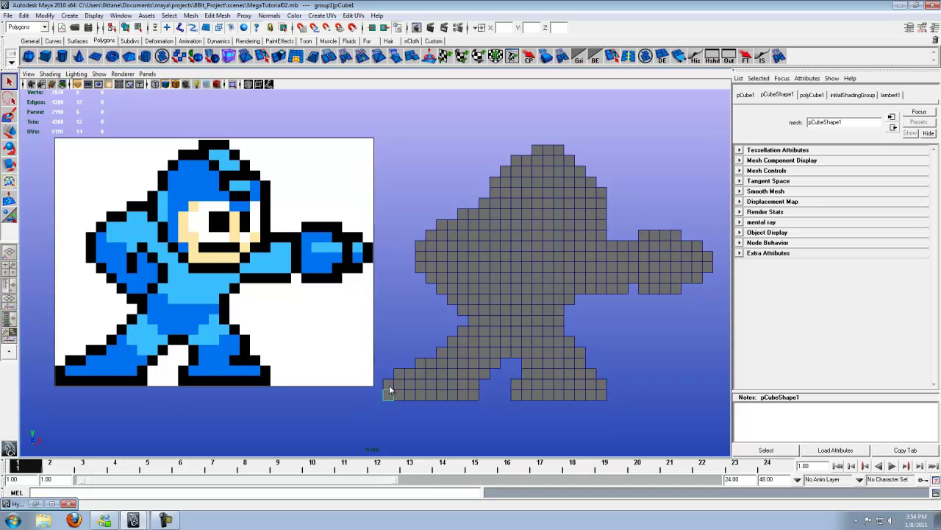
{"action": "left_click", "coordinate": [389, 383], "text": "shift"}
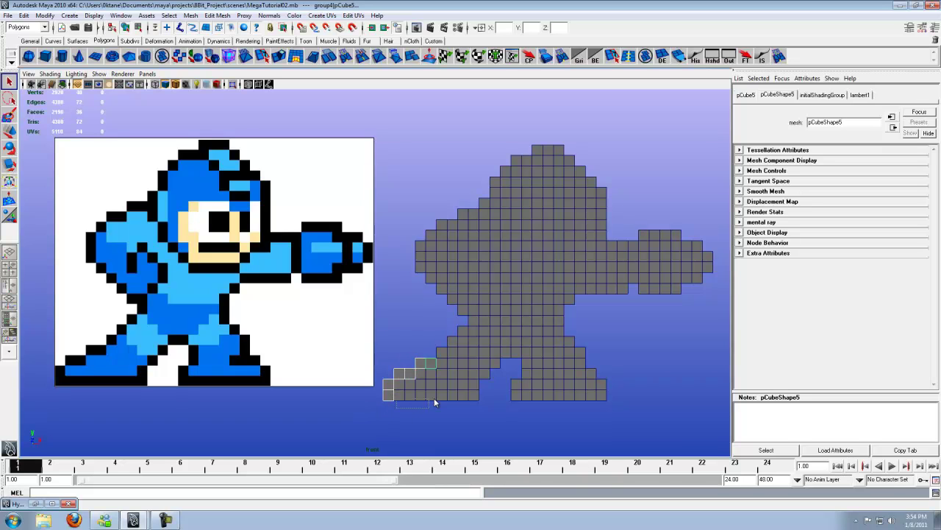
{"action": "left_click_drag", "start_coordinate": [483, 398], "coordinate": [485, 398], "text": "shift"}
{"action": "left_click_drag", "start_coordinate": [642, 406], "coordinate": [642, 406], "text": "shift"}
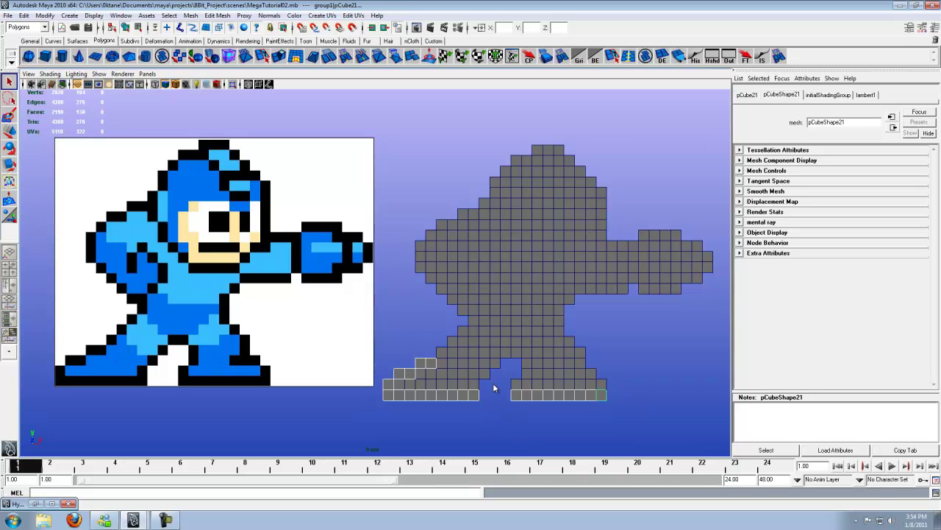
Add the outline cubes forming the arch between the two legs to the selection.
{"action": "left_click", "coordinate": [517, 385], "text": "shift"}
{"action": "left_click", "coordinate": [506, 352], "text": "shift"}
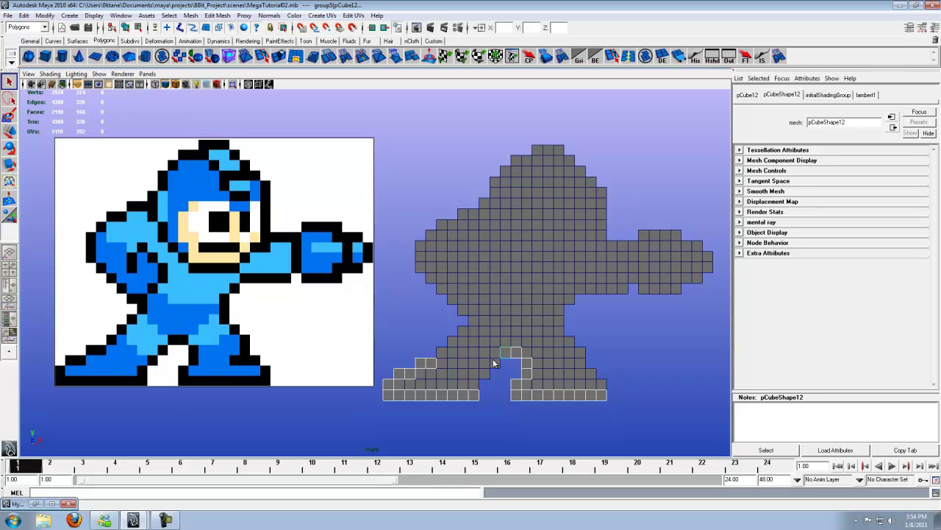
{"action": "left_click", "coordinate": [496, 362], "text": "shift"}
{"action": "left_click", "coordinate": [484, 373], "text": "shift"}
{"action": "left_click", "coordinate": [472, 384], "text": "shift"}
Add the outline cubes up the outer edge of the front leg to the waist to the selection.
{"action": "left_click", "coordinate": [602, 387], "text": "shift"}
{"action": "left_click", "coordinate": [568, 372], "text": "shift"}
{"action": "left_click", "coordinate": [579, 365], "text": "shift"}
{"action": "left_click", "coordinate": [580, 353], "text": "shift"}
{"action": "left_click", "coordinate": [569, 342], "text": "shift"}
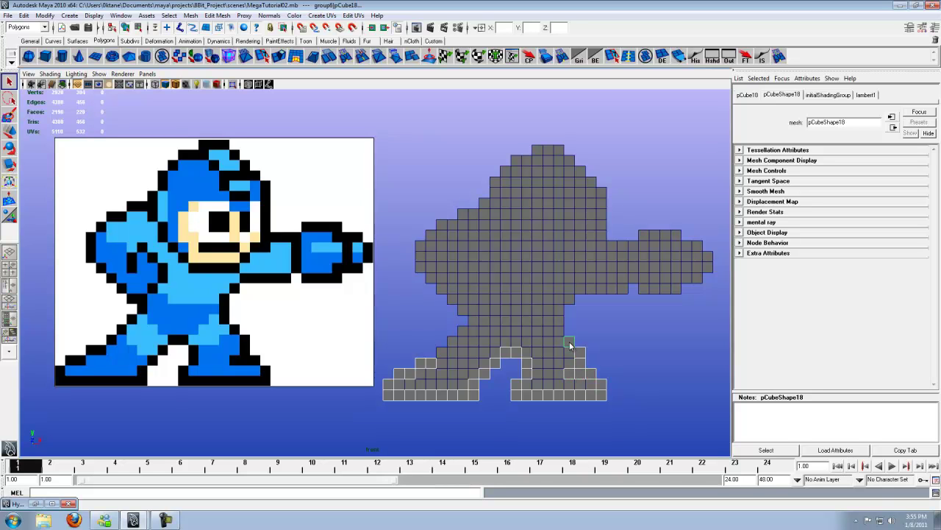
{"action": "left_click", "coordinate": [559, 318], "text": "shift"}
Add the outline cubes up the outer edge of the rear leg and the back of the waist to the selection.
{"action": "left_click", "coordinate": [442, 354], "text": "shift"}
{"action": "left_click", "coordinate": [452, 342], "text": "shift"}
{"action": "left_click", "coordinate": [465, 333], "text": "shift"}
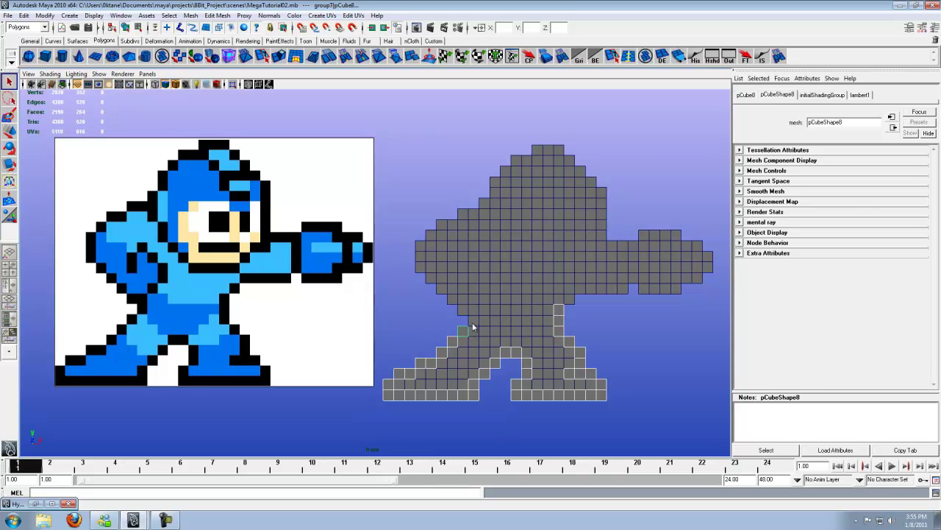
{"action": "left_click", "coordinate": [475, 324], "text": "shift"}
{"action": "left_click", "coordinate": [474, 311], "text": "shift"}
Add the stepped outline cubes along the underside of the rear arm to the selection.
{"action": "left_click", "coordinate": [463, 309], "text": "shift"}
{"action": "left_click", "coordinate": [451, 299], "text": "shift"}
{"action": "left_click", "coordinate": [440, 287], "text": "shift"}
{"action": "left_click", "coordinate": [431, 277], "text": "shift"}
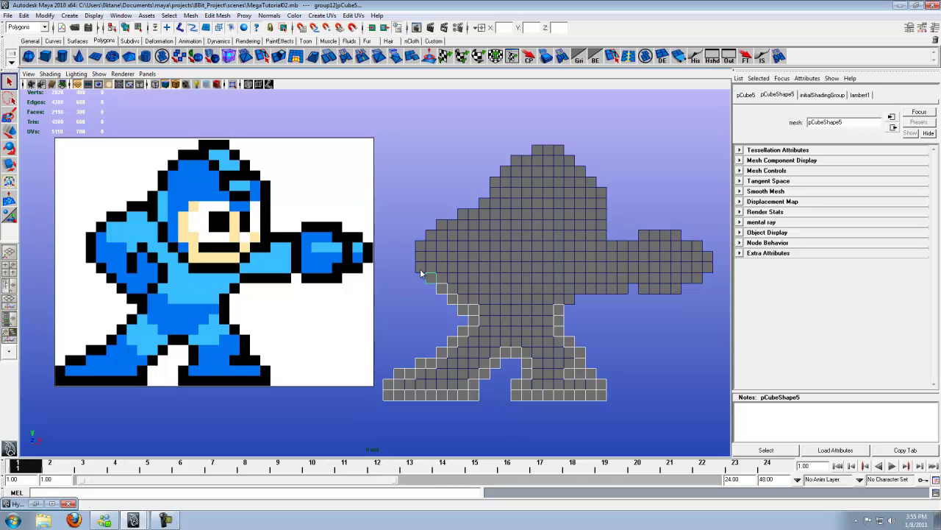
Add the outline cubes up the back of the rear arm and over its top to the shoulder to the selection.
{"action": "left_click", "coordinate": [420, 270], "text": "shift"}
{"action": "left_click", "coordinate": [420, 260], "text": "shift"}
{"action": "left_click", "coordinate": [419, 249], "text": "shift"}
{"action": "left_click", "coordinate": [428, 233], "text": "shift"}
{"action": "left_click", "coordinate": [443, 225], "text": "shift"}
{"action": "left_click", "coordinate": [456, 228], "text": "shift"}
{"action": "left_click", "coordinate": [465, 217], "text": "shift"}
{"action": "left_click", "coordinate": [474, 217], "text": "shift"}
{"action": "left_click", "coordinate": [484, 210], "text": "shift"}
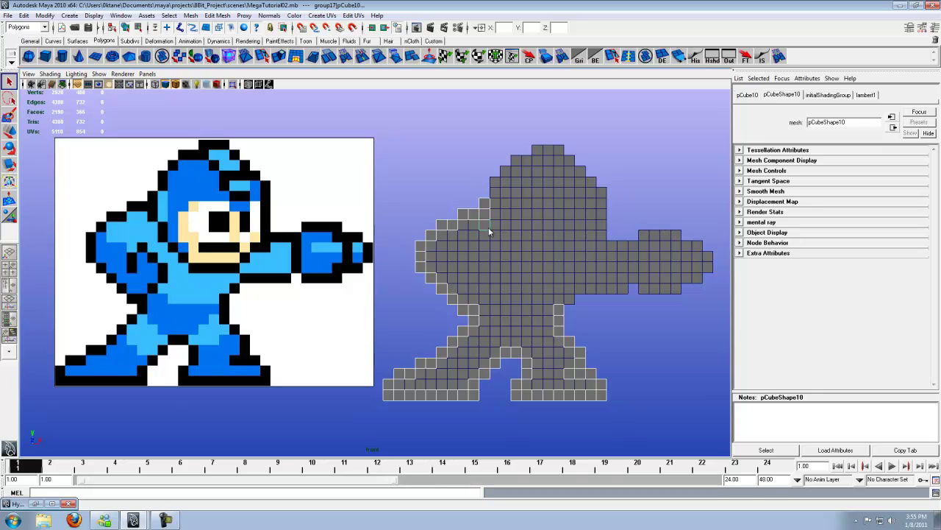
Add the outline cubes curving from the rear shoulder under the chin and up the front edge of the face to the selection.
{"action": "left_click", "coordinate": [517, 267], "text": "shift"}
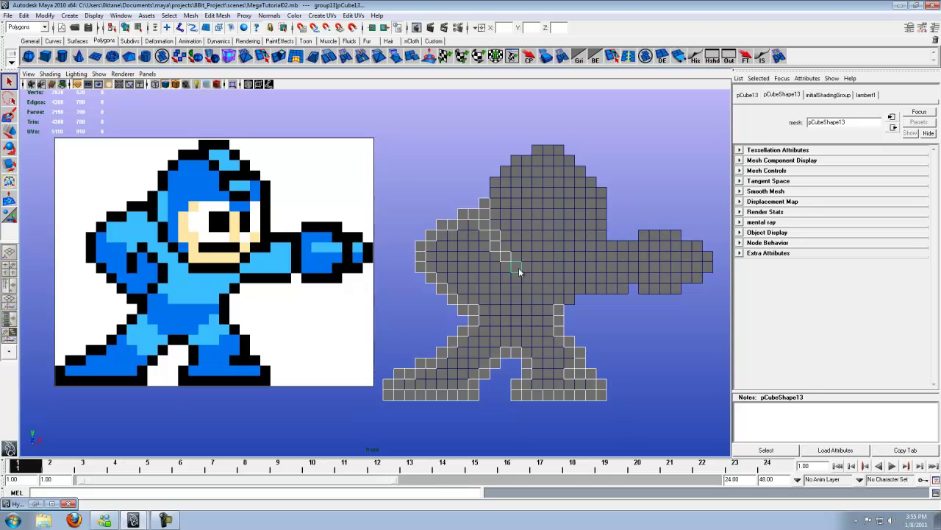
{"action": "left_click", "coordinate": [571, 277], "text": "shift"}
{"action": "left_click", "coordinate": [599, 256], "text": "shift"}
{"action": "left_click", "coordinate": [600, 244], "text": "shift"}
{"action": "left_click", "coordinate": [600, 235], "text": "shift"}
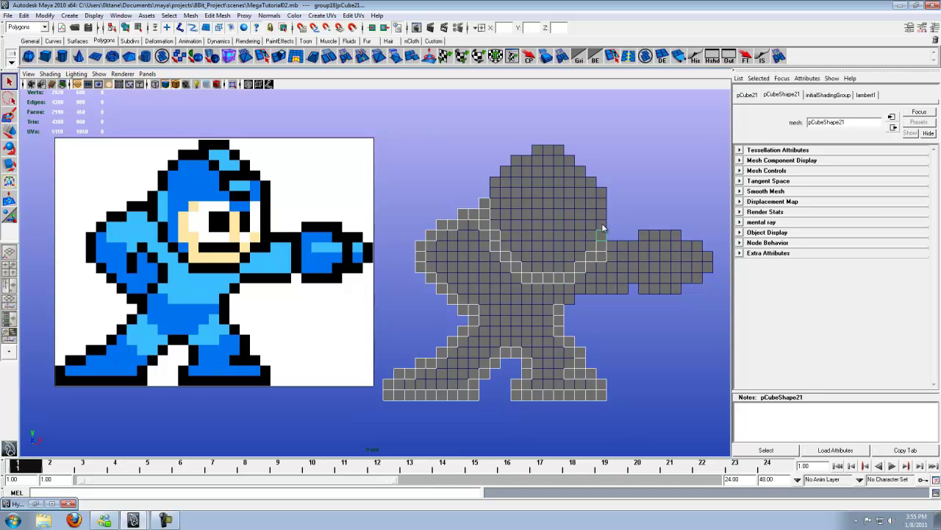
{"action": "left_click", "coordinate": [601, 224], "text": "shift"}
{"action": "left_click", "coordinate": [602, 206], "text": "shift"}
{"action": "left_click", "coordinate": [603, 194], "text": "shift"}
Add the outline cubes along the top, cannon end and underside of the front arm to the selection.
{"action": "left_click", "coordinate": [612, 246], "text": "shift"}
{"action": "left_click", "coordinate": [634, 270], "text": "shift"}
{"action": "left_click", "coordinate": [622, 290], "text": "shift"}
{"action": "left_click", "coordinate": [612, 290], "text": "shift"}
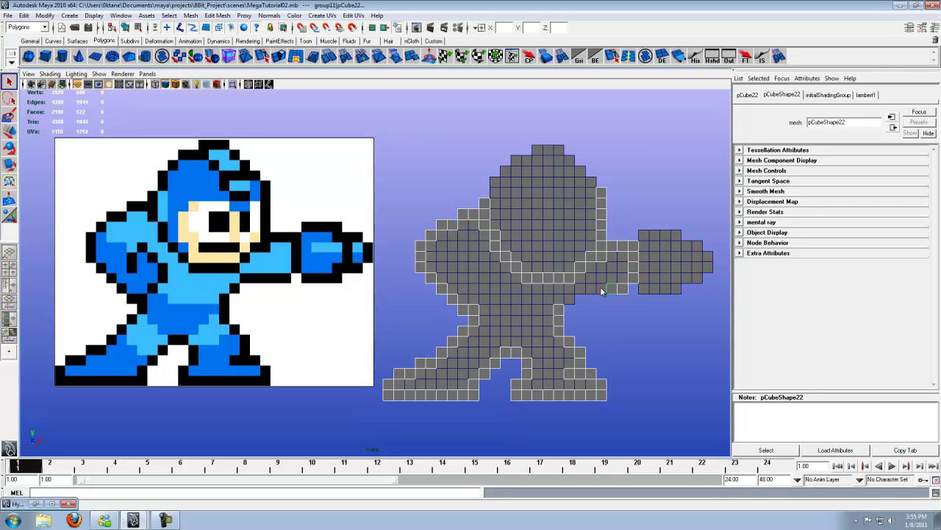
{"action": "left_click", "coordinate": [601, 290], "text": "shift"}
{"action": "left_click", "coordinate": [591, 289], "text": "shift"}
{"action": "left_click", "coordinate": [578, 286], "text": "shift"}
{"action": "left_click", "coordinate": [570, 297], "text": "shift"}
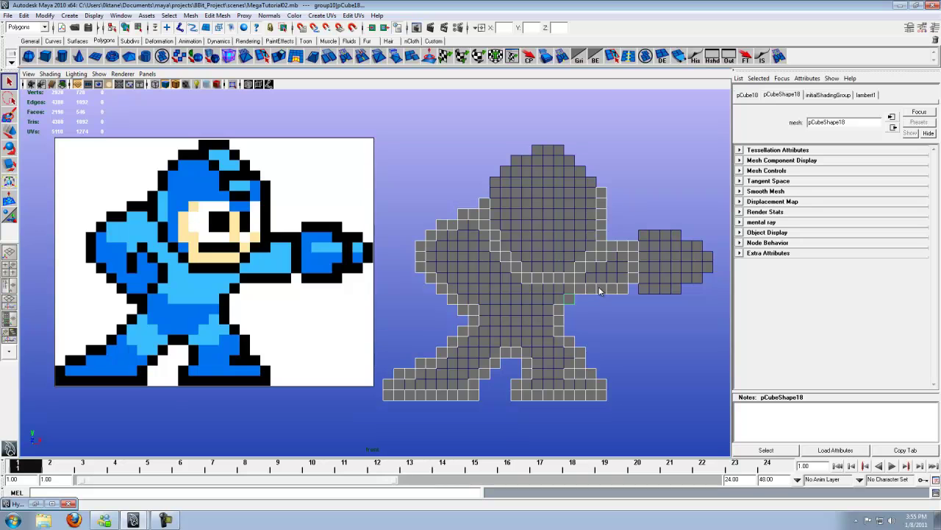
Add the outline cubes along the underside of the arm cannon to the selection.
{"action": "left_click", "coordinate": [645, 288], "text": "shift"}
{"action": "left_click", "coordinate": [655, 289], "text": "shift"}
{"action": "left_click", "coordinate": [664, 289], "text": "shift"}
{"action": "left_click", "coordinate": [676, 288], "text": "shift"}
{"action": "left_click", "coordinate": [677, 278], "text": "shift"}
{"action": "left_click", "coordinate": [687, 278], "text": "shift"}
{"action": "left_click", "coordinate": [697, 278], "text": "shift"}
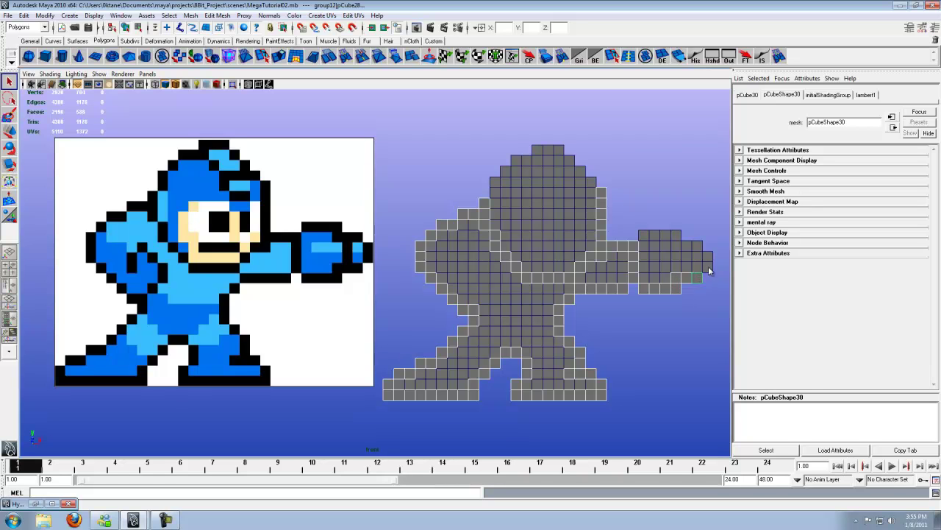
Add the outline cubes of the cannon's tip, muzzle divider and top edge to the selection.
{"action": "left_click", "coordinate": [708, 266], "text": "shift"}
{"action": "left_click", "coordinate": [708, 257], "text": "shift"}
{"action": "left_click", "coordinate": [695, 246], "text": "shift"}
{"action": "left_click", "coordinate": [685, 247], "text": "shift"}
{"action": "left_click", "coordinate": [678, 269], "text": "shift"}
{"action": "left_click", "coordinate": [676, 254], "text": "shift"}
{"action": "left_click", "coordinate": [671, 237], "text": "shift"}
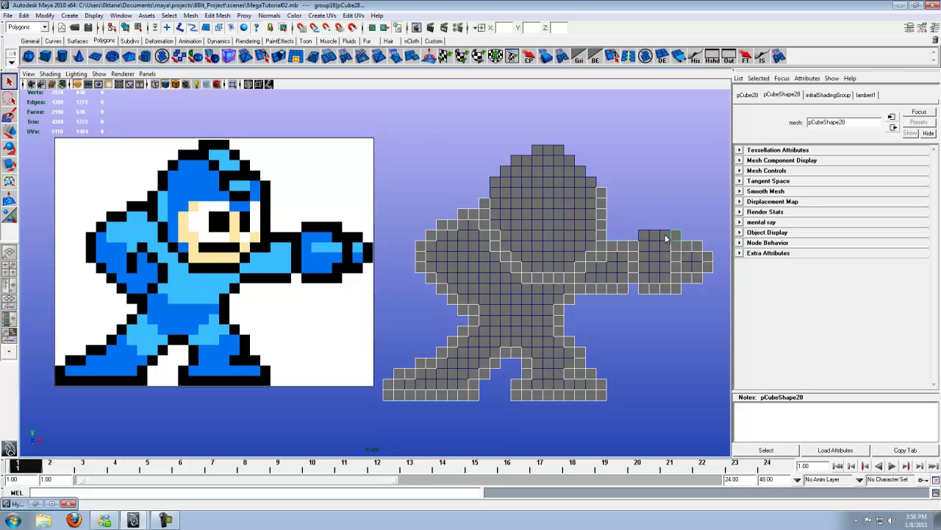
{"action": "left_click", "coordinate": [686, 259]}
{"action": "left_click", "coordinate": [666, 235]}
{"action": "left_click", "coordinate": [656, 236]}
Add the inner outline cubes of the rear hand and the black eye and mouth cubes to the selection.
{"action": "left_click", "coordinate": [486, 299]}
{"action": "left_click", "coordinate": [472, 254]}
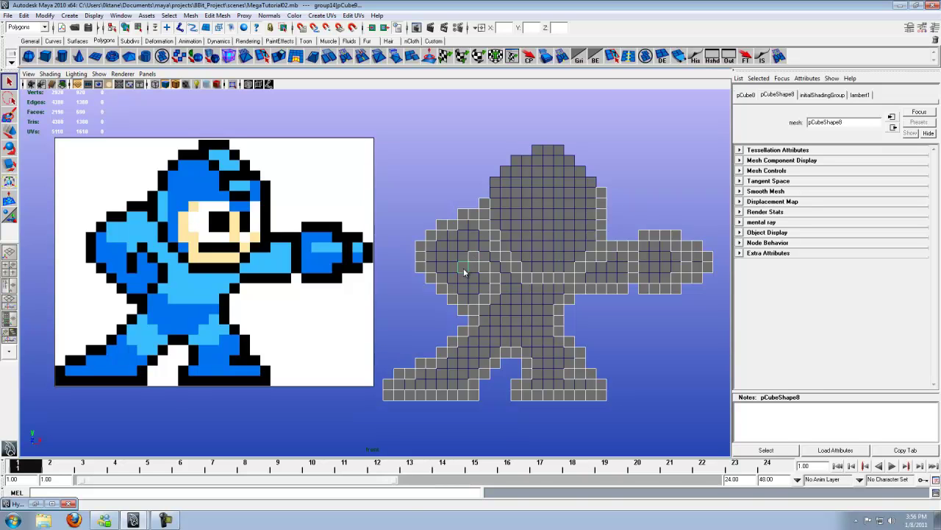
{"action": "left_click", "coordinate": [539, 254]}
{"action": "left_click", "coordinate": [559, 255]}
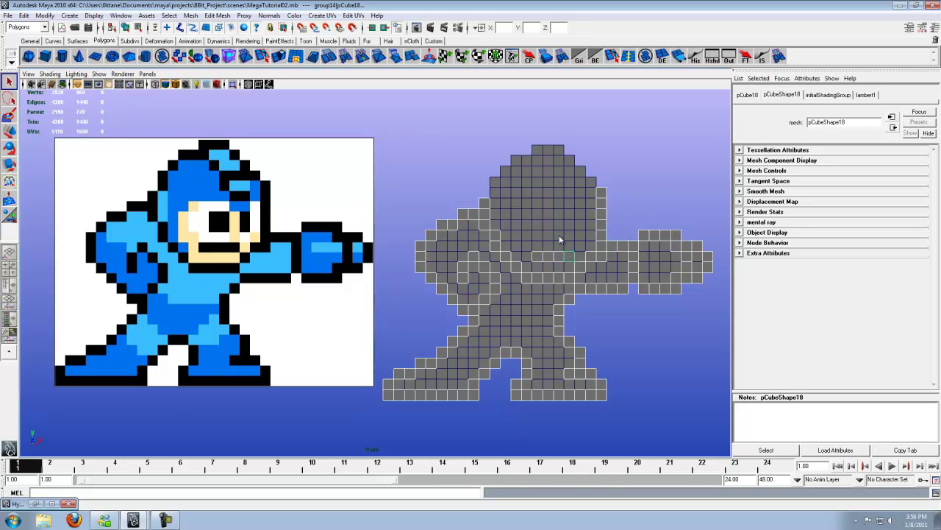
{"action": "left_click", "coordinate": [556, 236]}
{"action": "left_click", "coordinate": [579, 233]}
Add the black brow cubes and the outline cubes up the helmet's front edge to its peak to the selection.
{"action": "left_click", "coordinate": [579, 205], "text": "shift"}
{"action": "left_click", "coordinate": [592, 184], "text": "shift"}
{"action": "left_click", "coordinate": [580, 172], "text": "shift"}
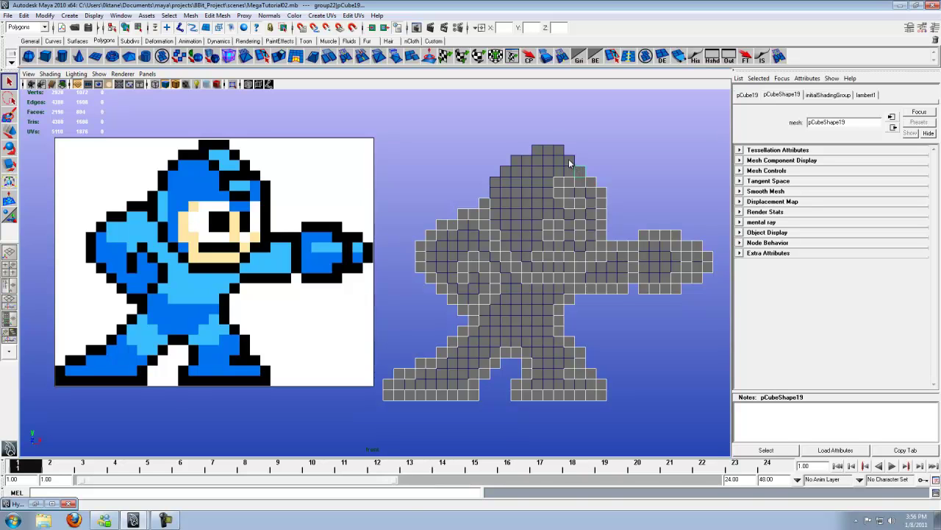
{"action": "left_click", "coordinate": [569, 162], "text": "shift"}
{"action": "left_click", "coordinate": [561, 153], "text": "shift"}
{"action": "left_click", "coordinate": [550, 151], "text": "shift"}
{"action": "left_click", "coordinate": [538, 151], "text": "shift"}
Add the outline cubes beside the helmet's crest and down the back of the helmet to the selection.
{"action": "left_click", "coordinate": [549, 171], "text": "shift"}
{"action": "left_click", "coordinate": [528, 164], "text": "shift"}
{"action": "left_click", "coordinate": [514, 161], "text": "shift"}
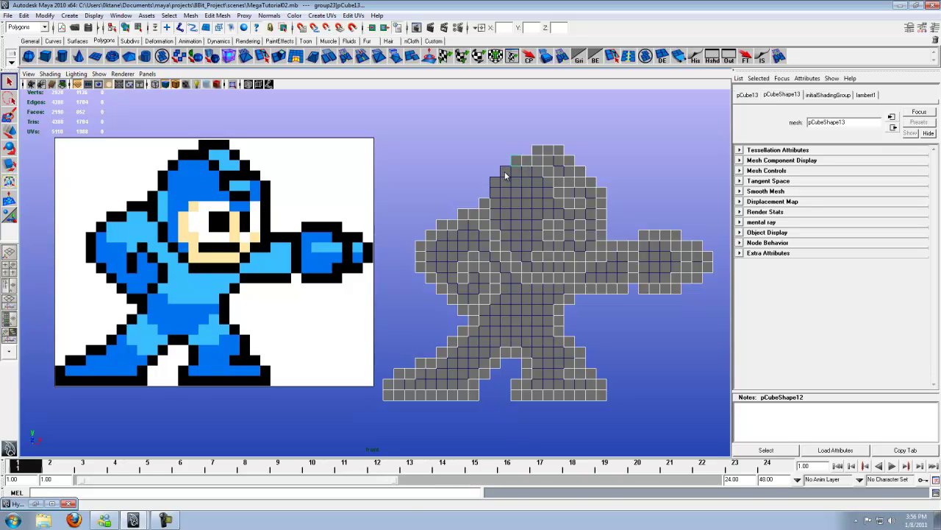
{"action": "left_click", "coordinate": [505, 173], "text": "shift"}
{"action": "left_click", "coordinate": [498, 186], "text": "shift"}
{"action": "left_click", "coordinate": [498, 195], "text": "shift"}
Combine the selected outline cubes into one mesh, then clear the selection and reselect the combined outline.
{"action": "left_click", "coordinate": [646, 57]}
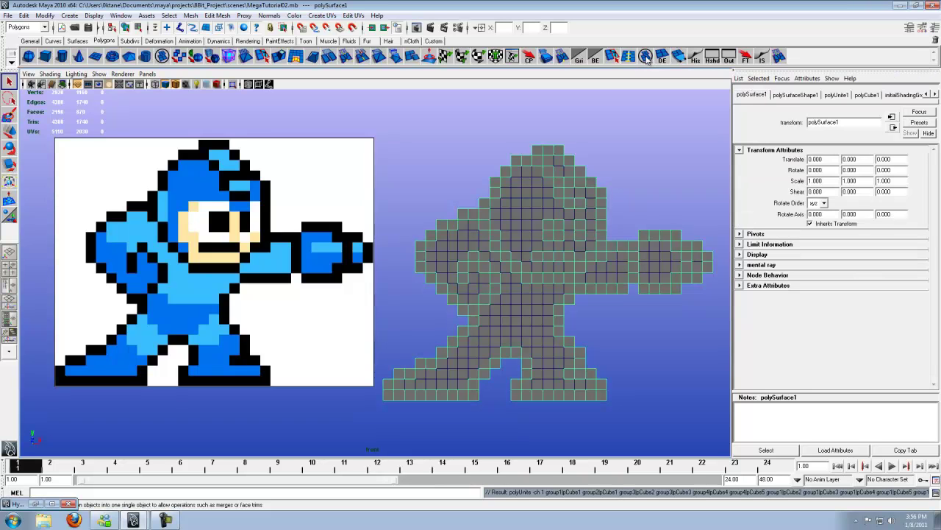
{"action": "left_click", "coordinate": [192, 16]}
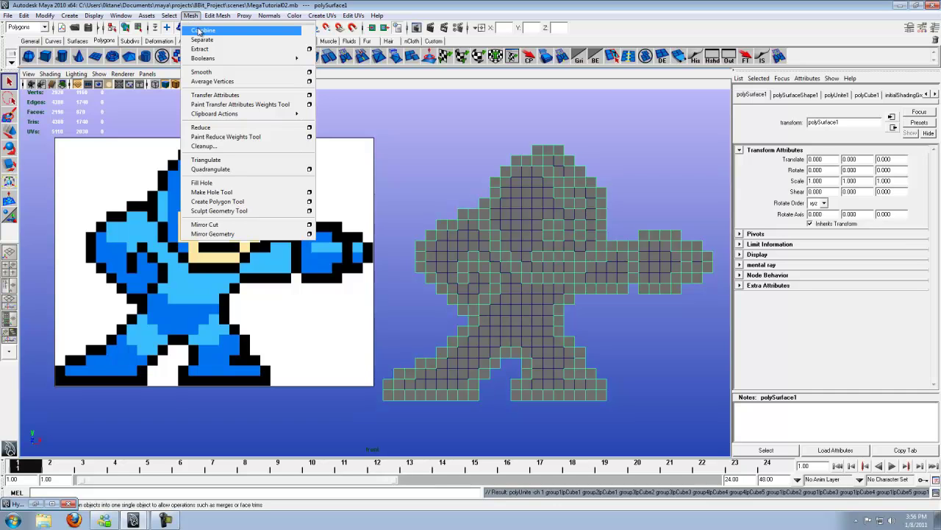
{"action": "left_click", "coordinate": [208, 5]}
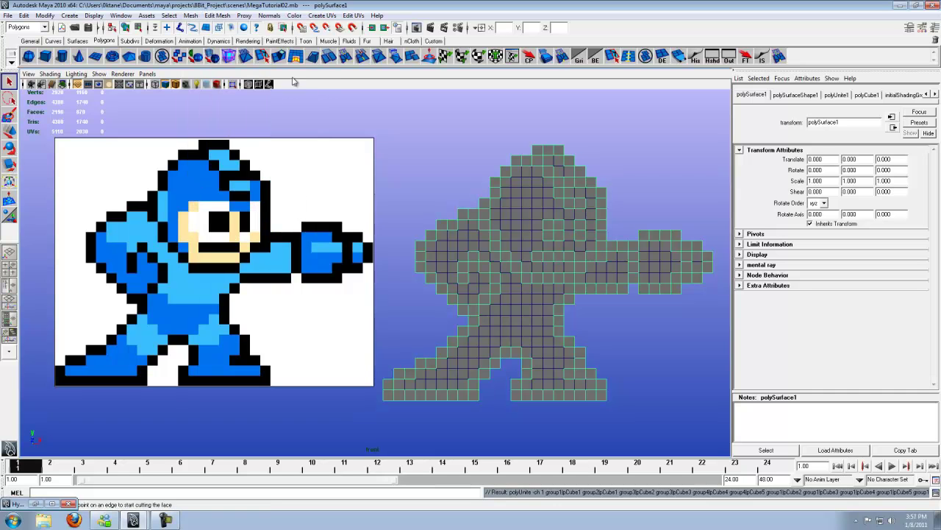
{"action": "left_click", "coordinate": [627, 316]}
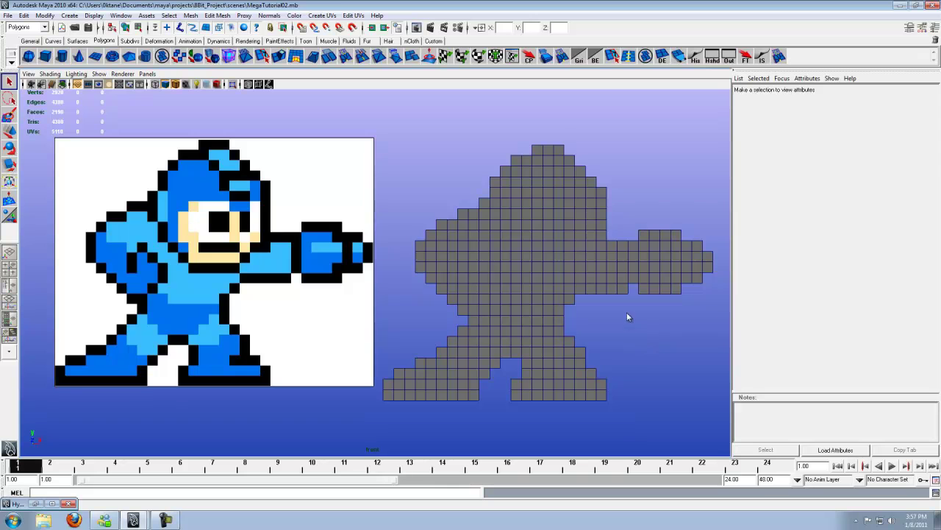
{"action": "left_click", "coordinate": [622, 289]}
{"action": "left_click", "coordinate": [631, 334]}
{"action": "left_click", "coordinate": [601, 290]}
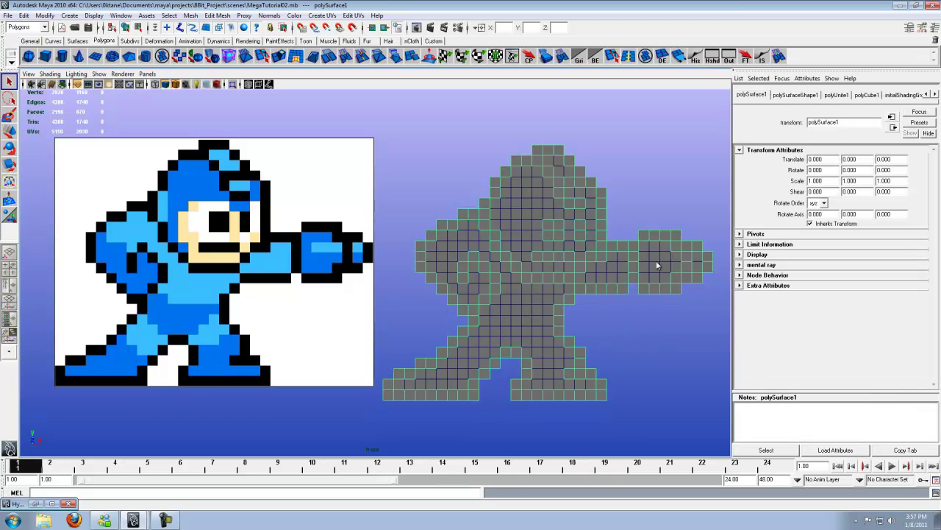
Assign the black lambert2 material from the Hypershade to the combined outline mesh.
{"action": "left_click", "coordinate": [36, 504]}
{"action": "left_click_drag", "start_coordinate": [515, 120], "coordinate": [672, 149]}
{"action": "middle_click_drag", "start_coordinate": [776, 366], "coordinate": [537, 403]}
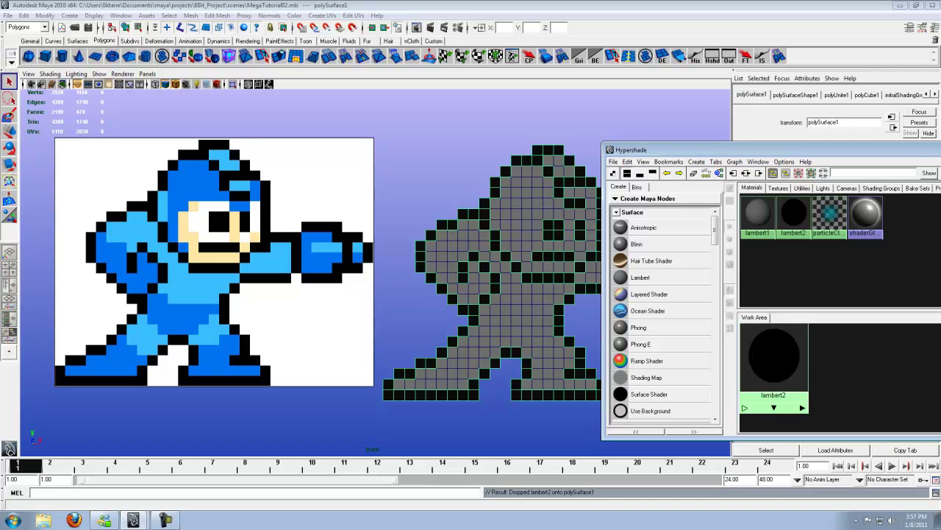
Create a new Lambert material and set its color to blue with hue 240, saturation 0.851 and value 1.
{"action": "left_click_drag", "start_coordinate": [913, 150], "coordinate": [881, 112]}
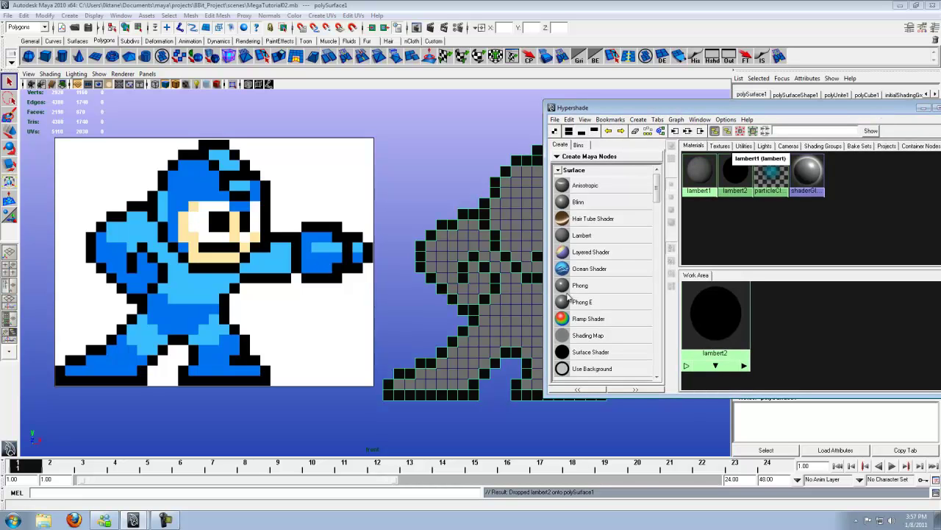
{"action": "left_click", "coordinate": [567, 236]}
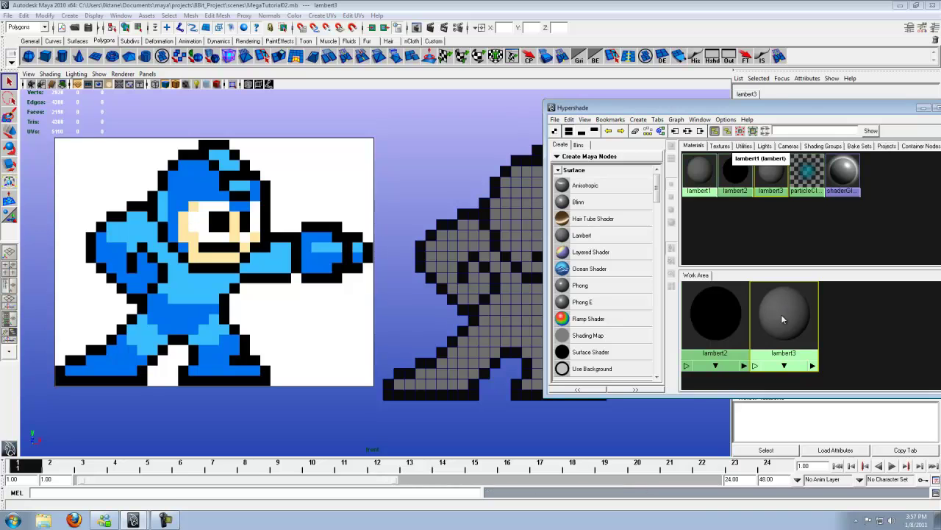
{"action": "left_click_drag", "start_coordinate": [803, 109], "coordinate": [545, 222]}
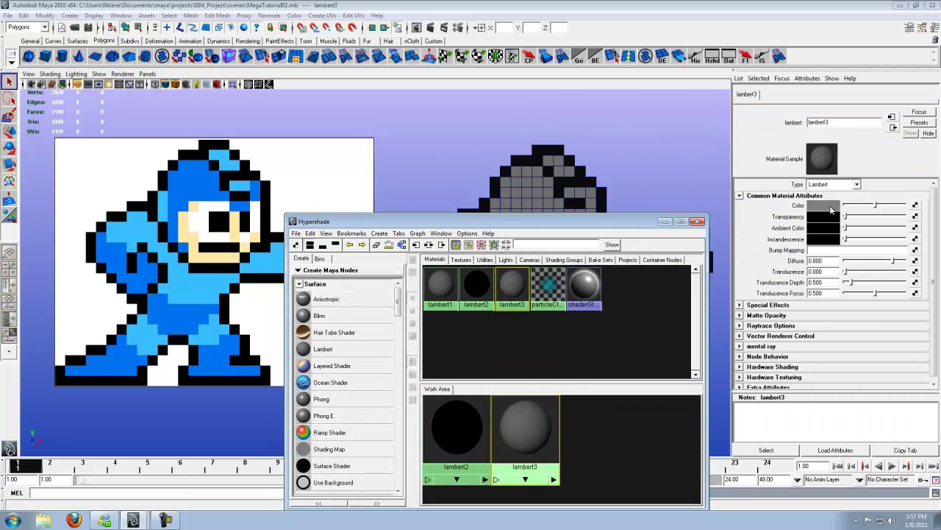
{"action": "left_click", "coordinate": [825, 206]}
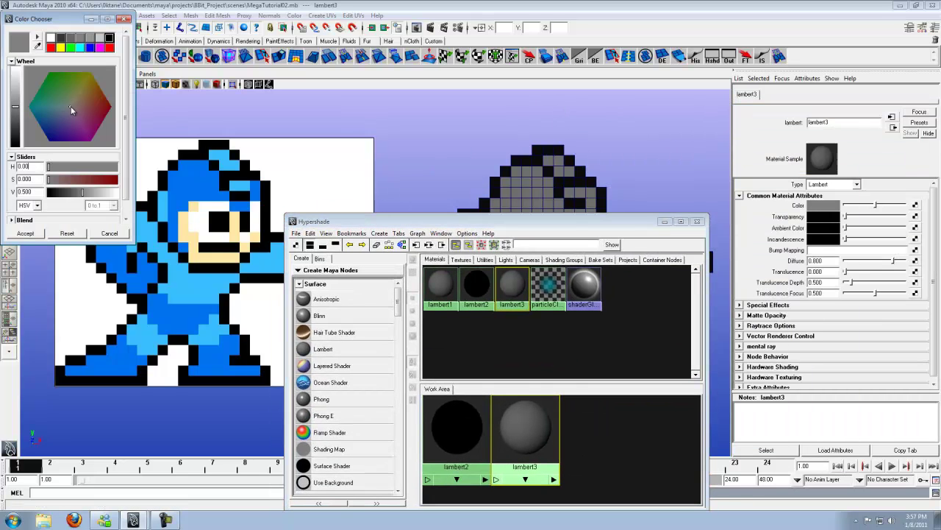
{"action": "left_click", "coordinate": [90, 49]}
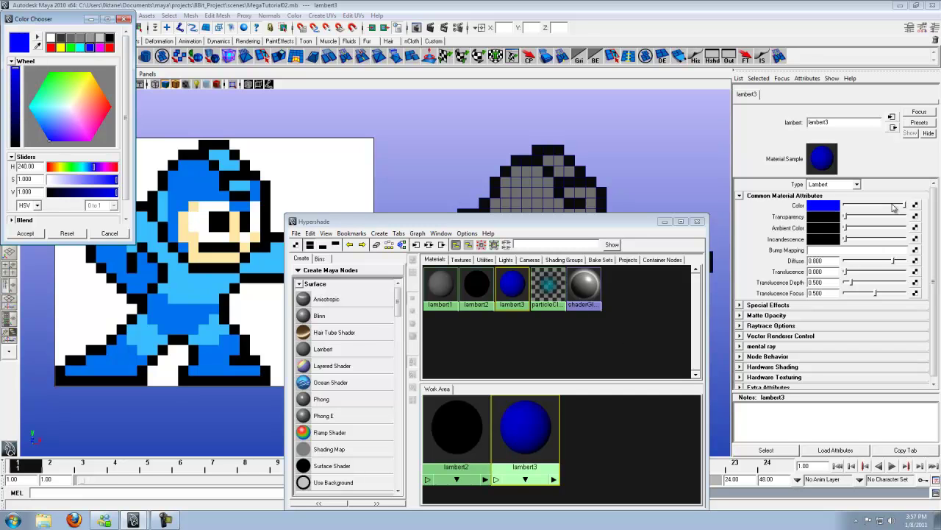
{"action": "mouse_move", "coordinate": [905, 206]}
{"action": "left_mouse_down"}
{"action": "mouse_move", "coordinate": [890, 208]}
{"action": "mouse_move", "coordinate": [909, 207]}
{"action": "left_mouse_up"}
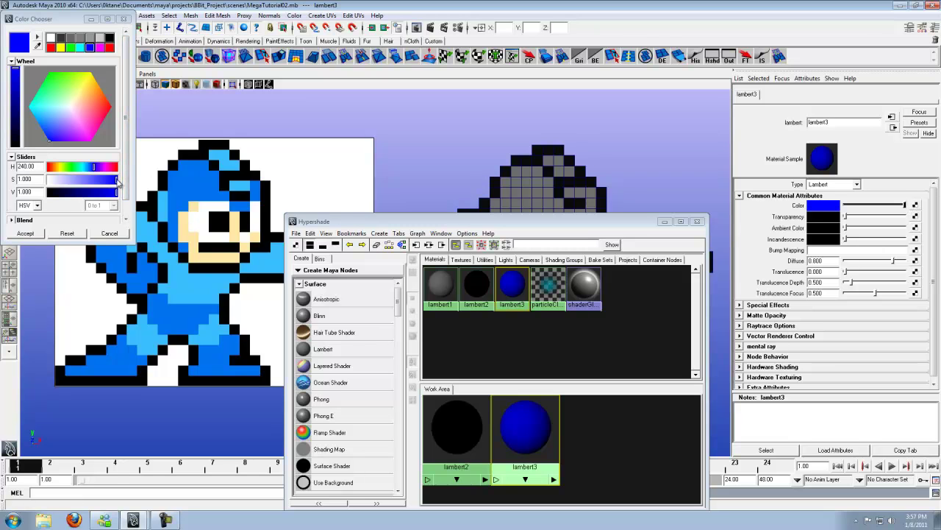
{"action": "left_click_drag", "start_coordinate": [118, 181], "coordinate": [108, 188]}
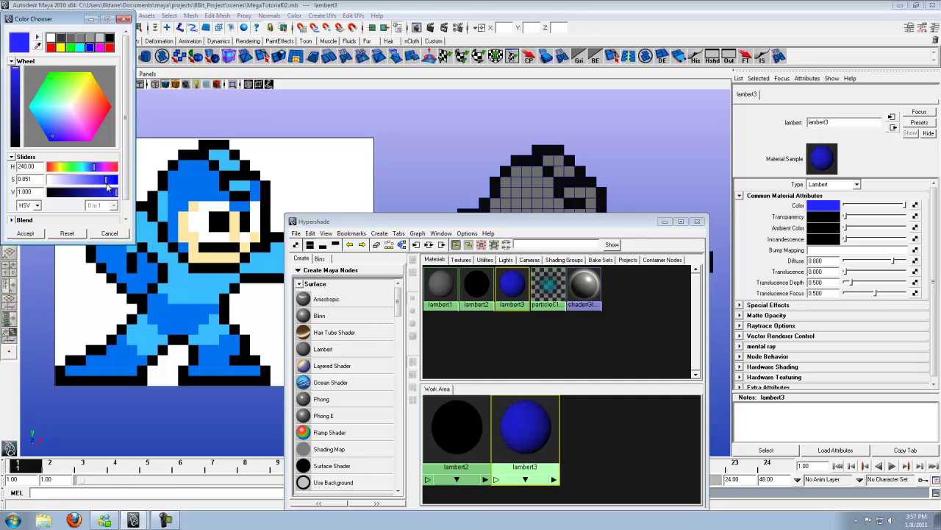
{"action": "left_click", "coordinate": [25, 235]}
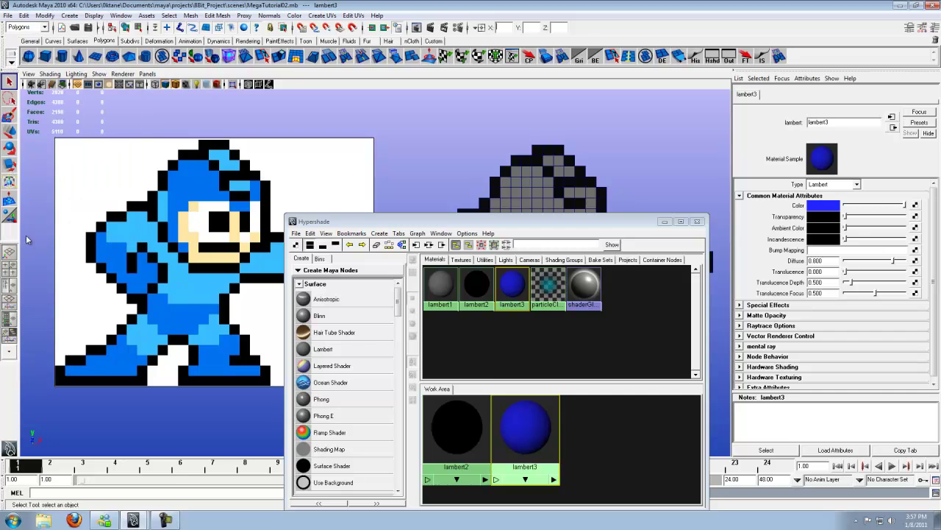
{"action": "left_click", "coordinate": [665, 221]}
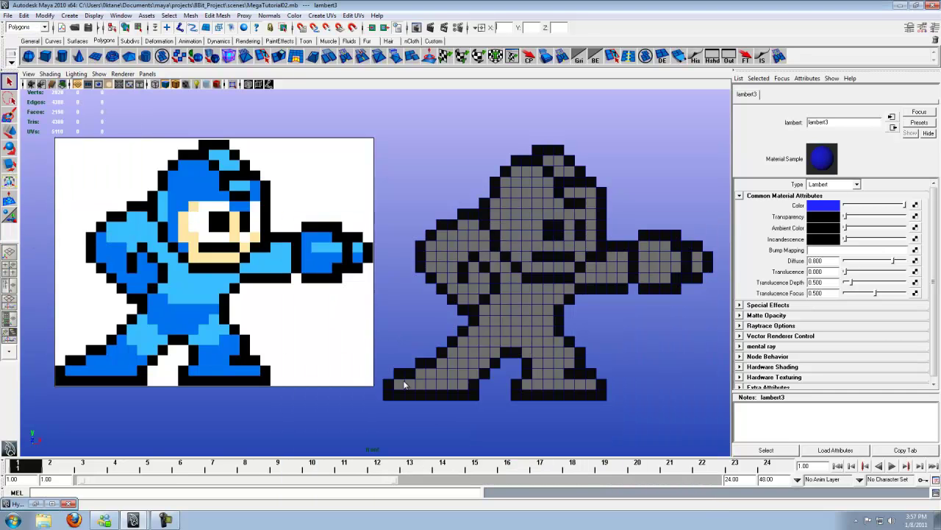
Select the dark blue cubes filling the rear boot, up to its stepped upper edge.
{"action": "left_click", "coordinate": [403, 383]}
{"action": "left_click_drag", "start_coordinate": [409, 382], "coordinate": [474, 376], "text": "shift"}
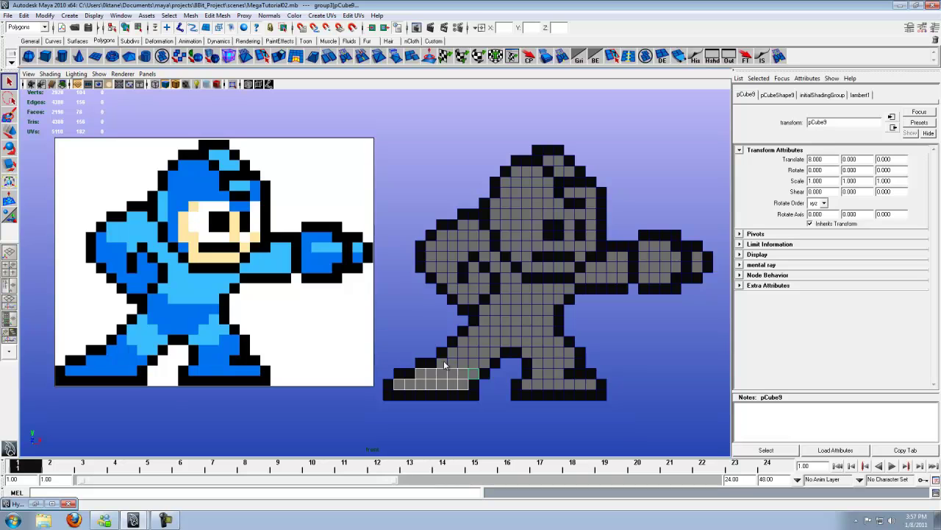
{"action": "left_click_drag", "start_coordinate": [469, 361], "coordinate": [470, 363], "text": "shift"}
{"action": "left_click", "coordinate": [453, 356], "text": "shift"}
Add the dark blue cubes of the waist and hips to the selection.
{"action": "left_click", "coordinate": [482, 318], "text": "shift"}
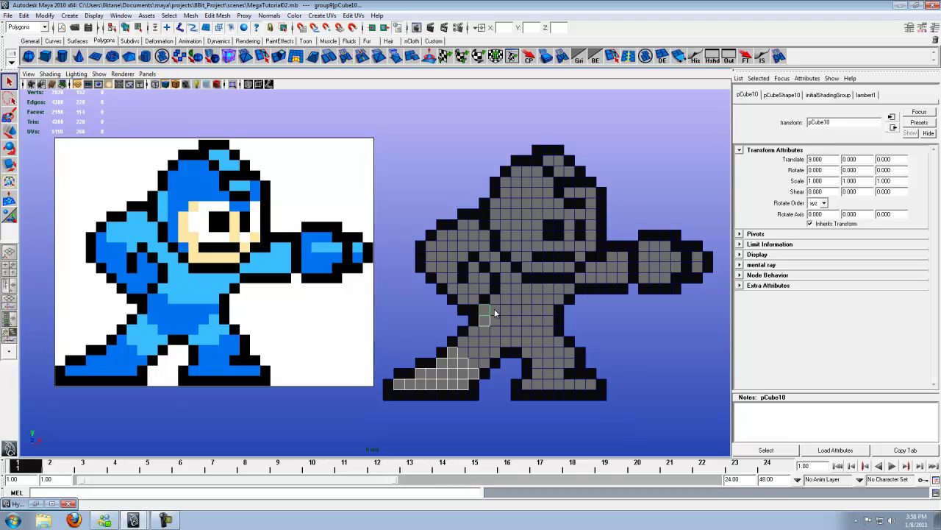
{"action": "left_click", "coordinate": [494, 312], "text": "shift"}
{"action": "left_click_drag", "start_coordinate": [543, 320], "coordinate": [547, 322], "text": "shift"}
{"action": "left_click_drag", "start_coordinate": [514, 342], "coordinate": [514, 342], "text": "shift"}
{"action": "left_click_drag", "start_coordinate": [484, 329], "coordinate": [526, 332], "text": "shift"}
Add the dark blue cubes filling the front boot to the selection.
{"action": "left_click", "coordinate": [565, 355]}
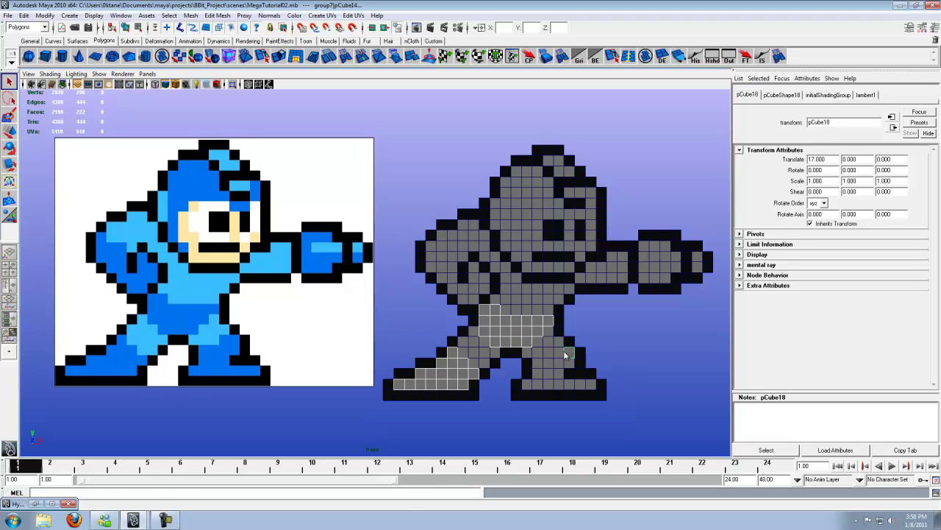
{"action": "left_click", "coordinate": [558, 353]}
{"action": "left_click", "coordinate": [570, 367]}
{"action": "left_click", "coordinate": [592, 384]}
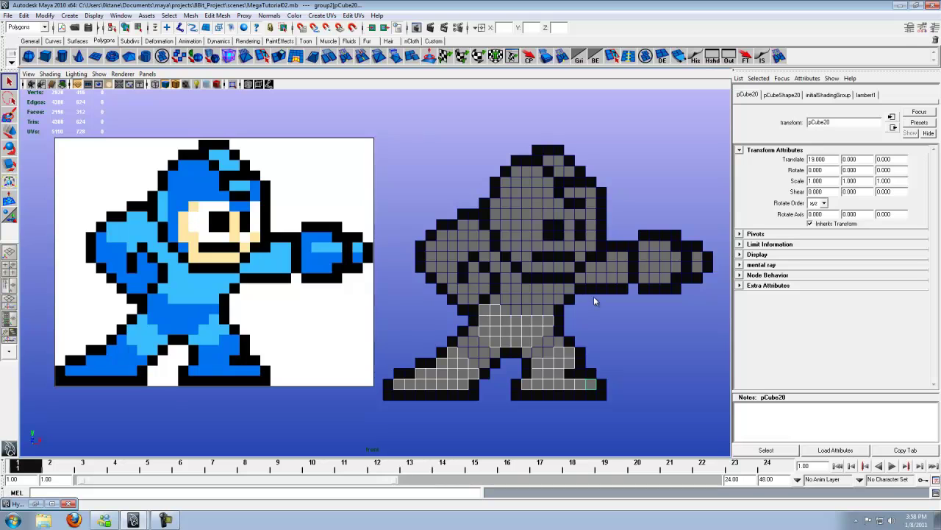
Add the dark blue cubes of the rear hand and forearm to the selection.
{"action": "left_click", "coordinate": [473, 268]}
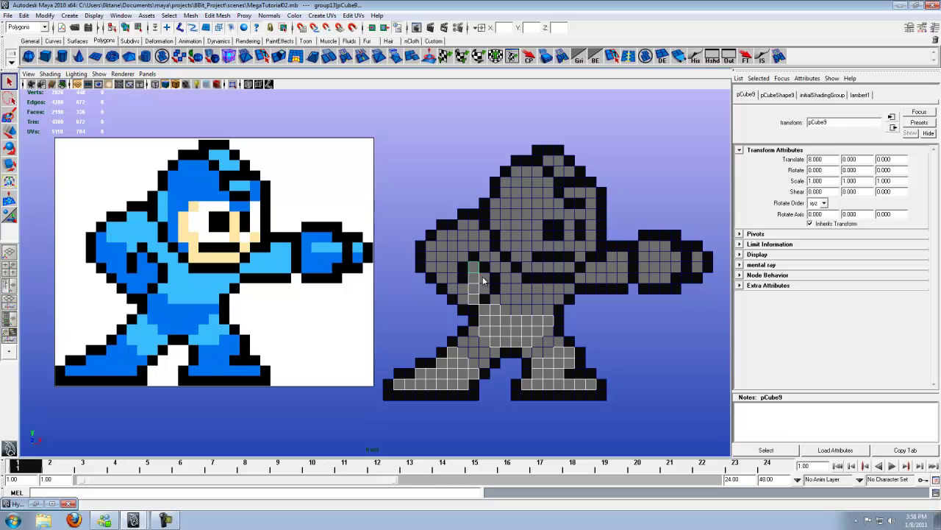
{"action": "left_click", "coordinate": [484, 282]}
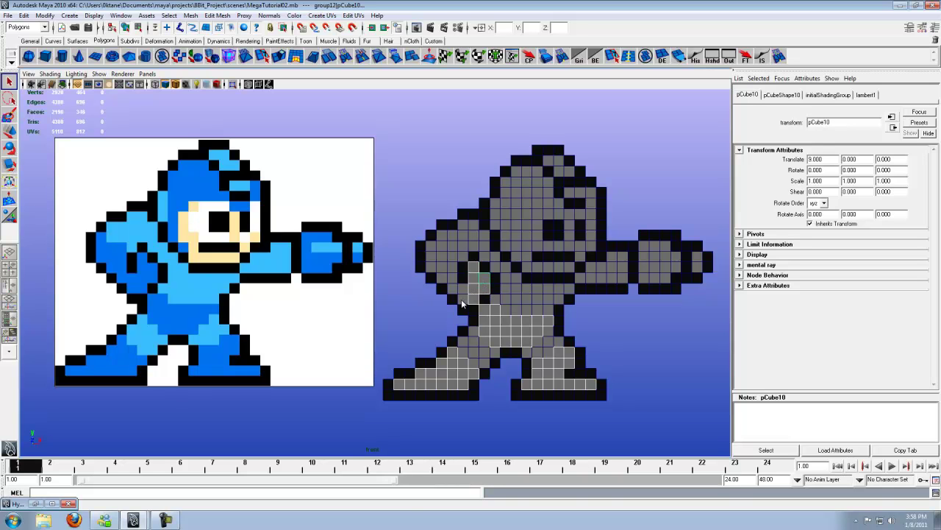
{"action": "left_click", "coordinate": [461, 287]}
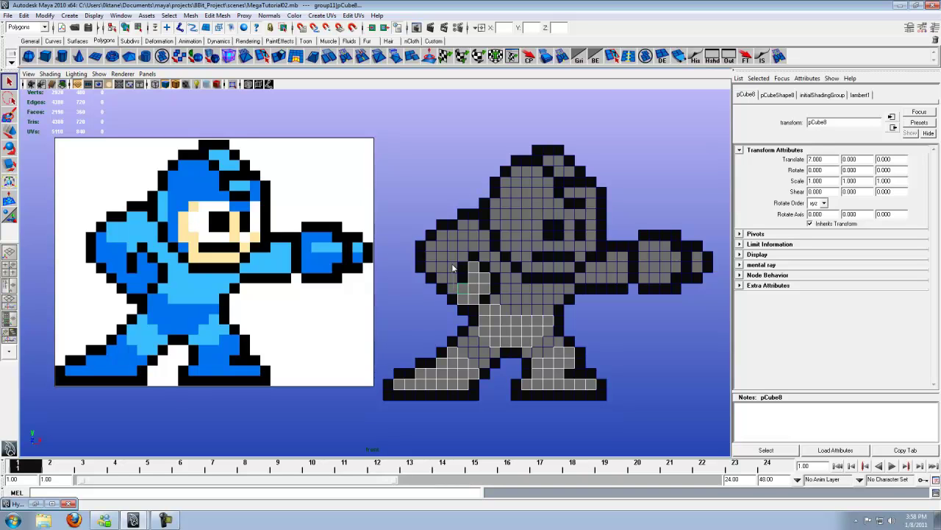
{"action": "left_click", "coordinate": [451, 256]}
{"action": "left_click", "coordinate": [439, 260]}
{"action": "left_click", "coordinate": [430, 247]}
Add the dark blue cubes of the arm cannon and its muzzle to the selection.
{"action": "left_click", "coordinate": [697, 267]}
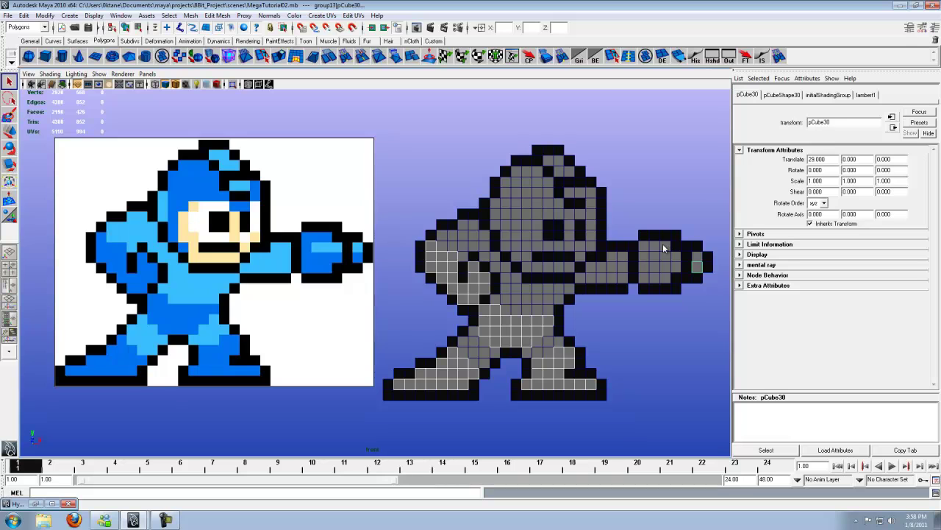
{"action": "left_click", "coordinate": [660, 247]}
{"action": "left_click", "coordinate": [645, 256], "text": "shift"}
{"action": "left_click", "coordinate": [645, 266], "text": "shift"}
{"action": "left_click", "coordinate": [649, 278], "text": "shift"}
{"action": "left_click", "coordinate": [660, 266]}
{"action": "key", "text": "shift+d"}
Add the dark blue cubes of the helmet, from the brow over the crown to the cheek, to the selection.
{"action": "left_click", "coordinate": [589, 193]}
{"action": "left_click", "coordinate": [572, 214]}
{"action": "left_click", "coordinate": [560, 205], "text": "shift"}
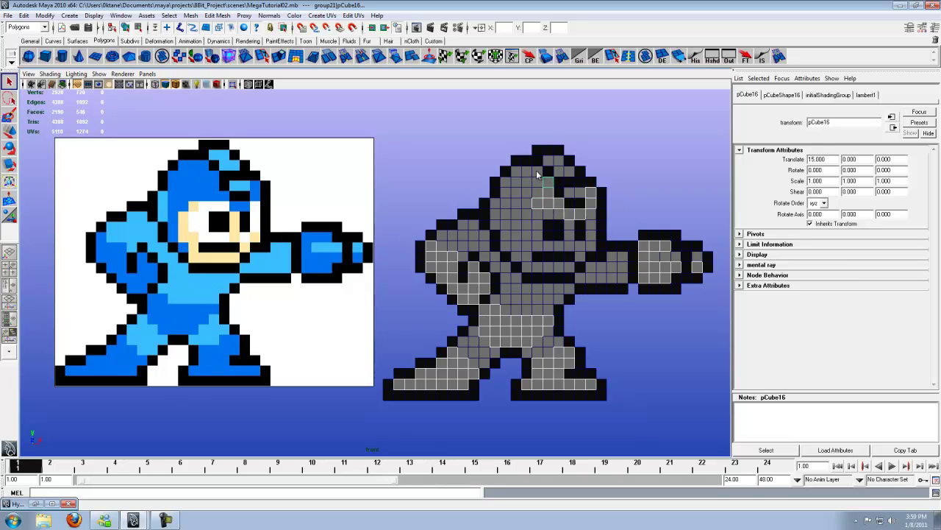
{"action": "left_click", "coordinate": [528, 174]}
{"action": "left_click", "coordinate": [538, 197]}
{"action": "left_click", "coordinate": [517, 257]}
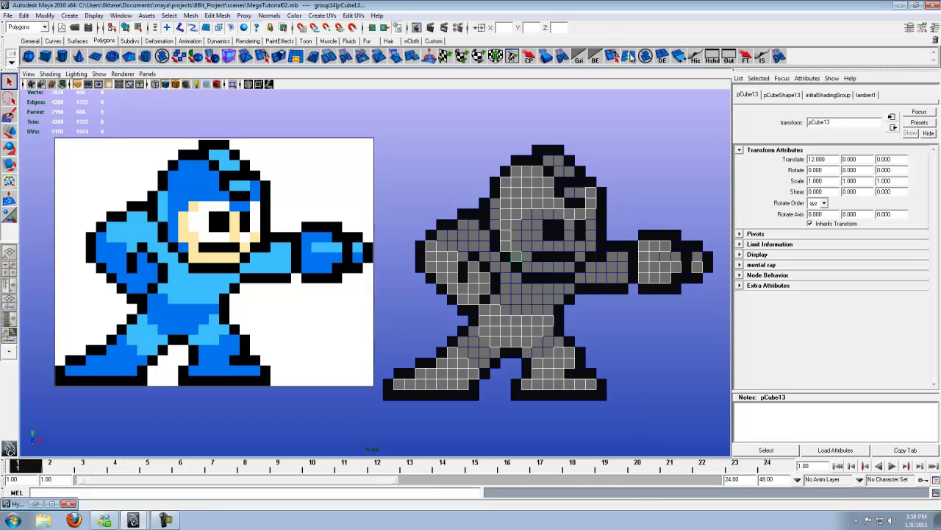
Combine the selected dark blue cubes into one mesh and assign the blue lambert3 material to it.
{"action": "left_click", "coordinate": [645, 58]}
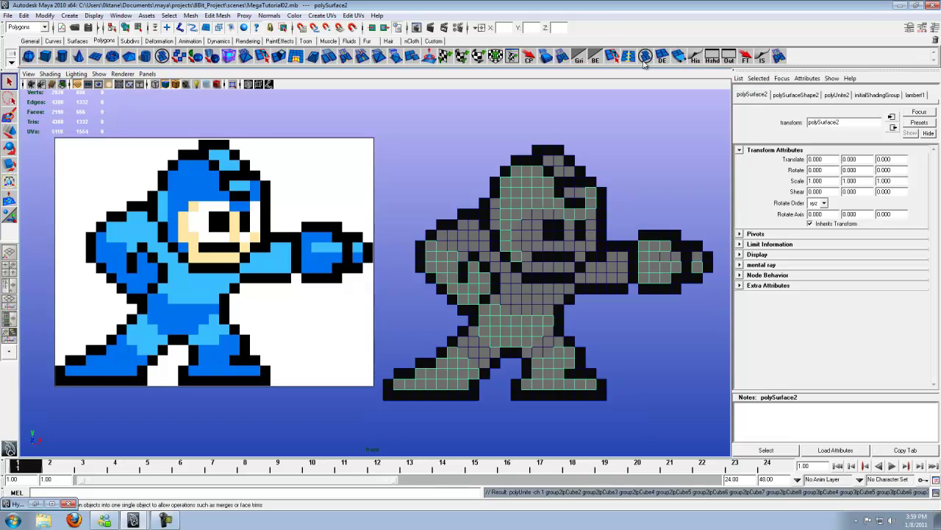
{"action": "left_click", "coordinate": [34, 503]}
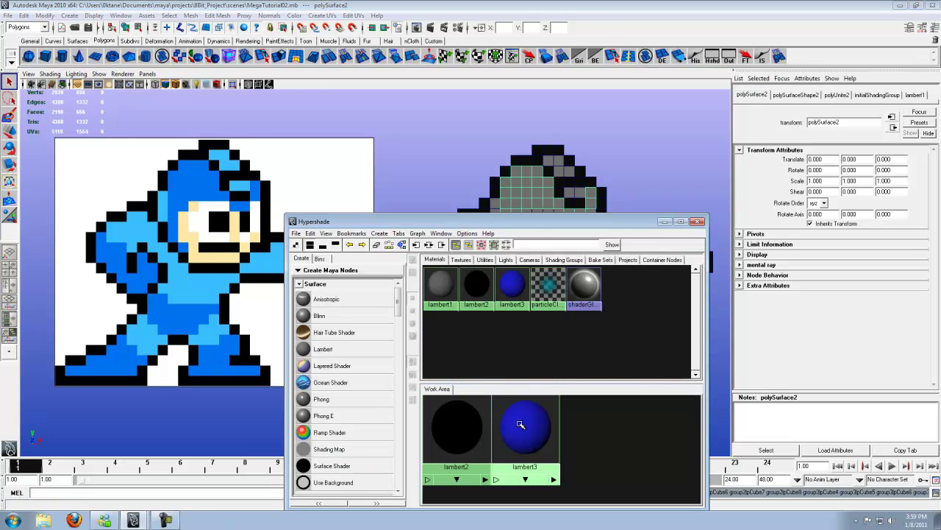
{"action": "middle_click_drag", "start_coordinate": [521, 424], "coordinate": [527, 185]}
{"action": "left_click", "coordinate": [664, 221]}
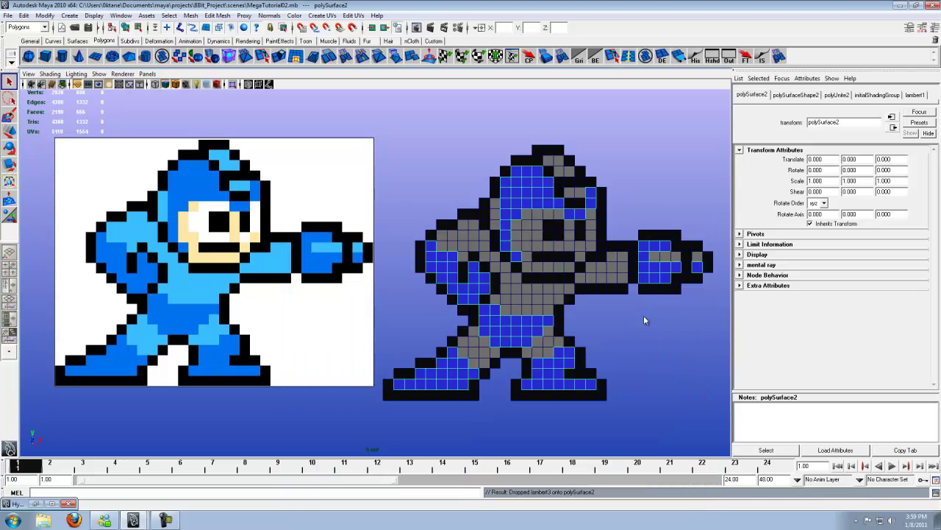
{"action": "left_click", "coordinate": [634, 342]}
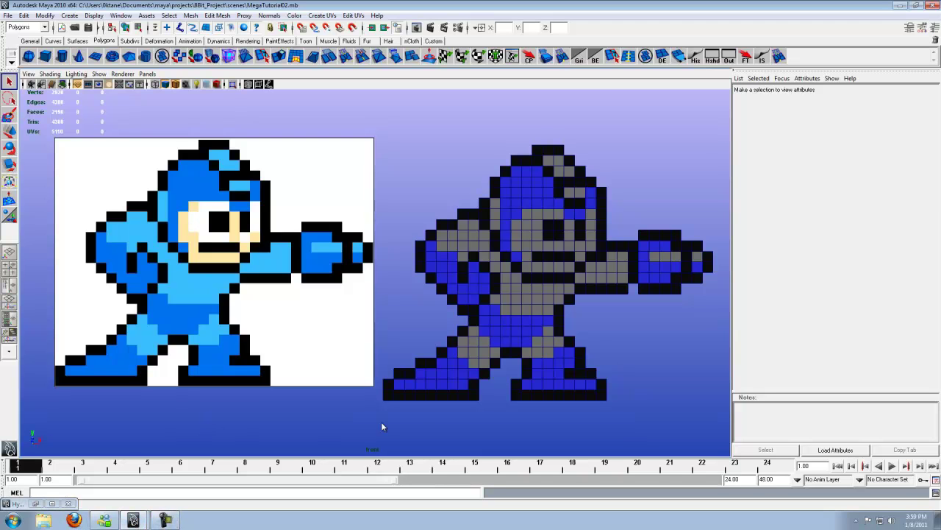
Create a new Lambert material and set its color to cyan (H 180, S 1, V 1).
{"action": "left_click", "coordinate": [35, 503]}
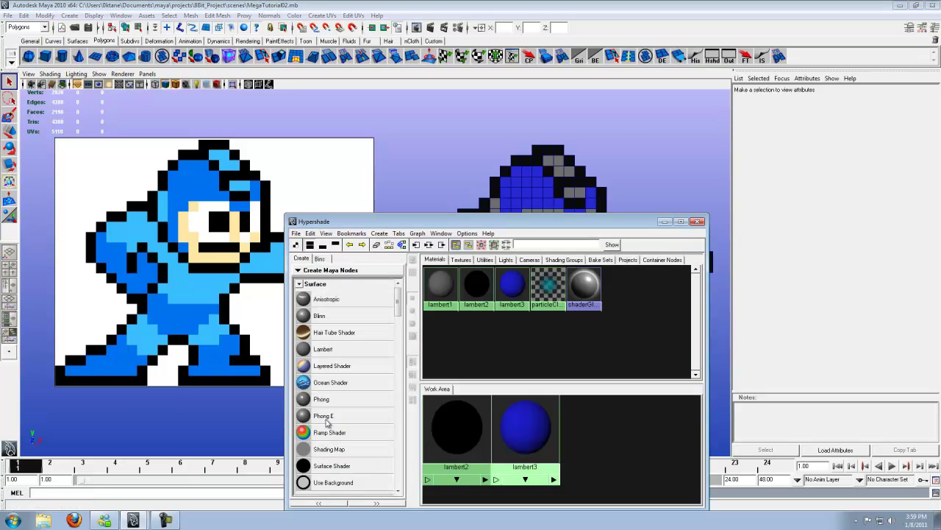
{"action": "left_click", "coordinate": [308, 350]}
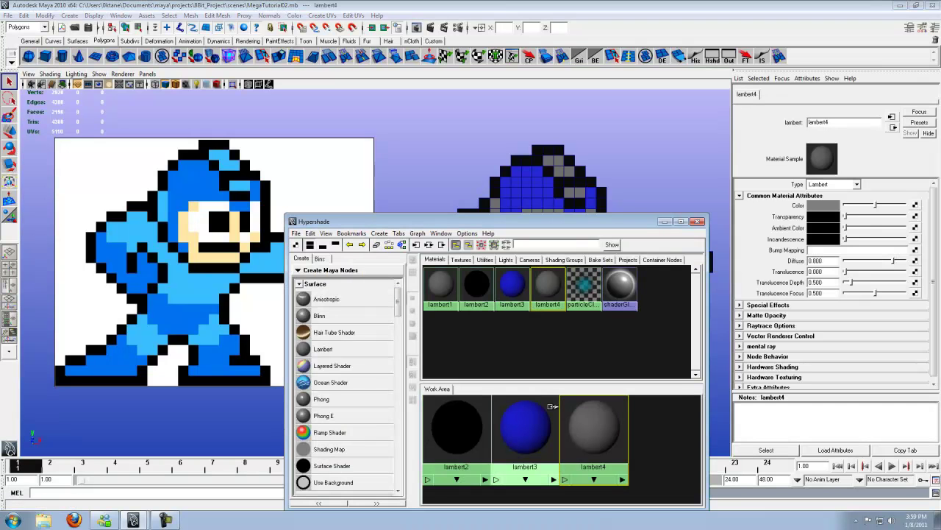
{"action": "left_click", "coordinate": [824, 206]}
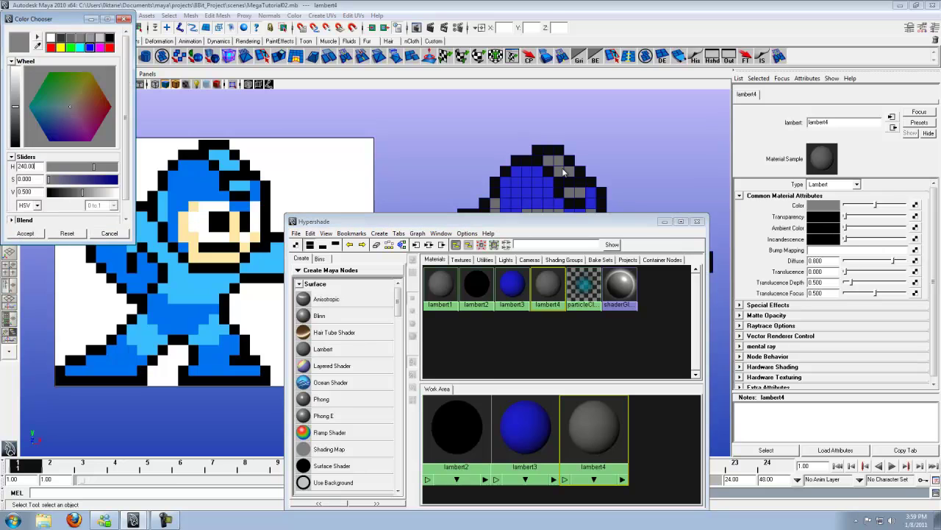
{"action": "left_click", "coordinate": [80, 47]}
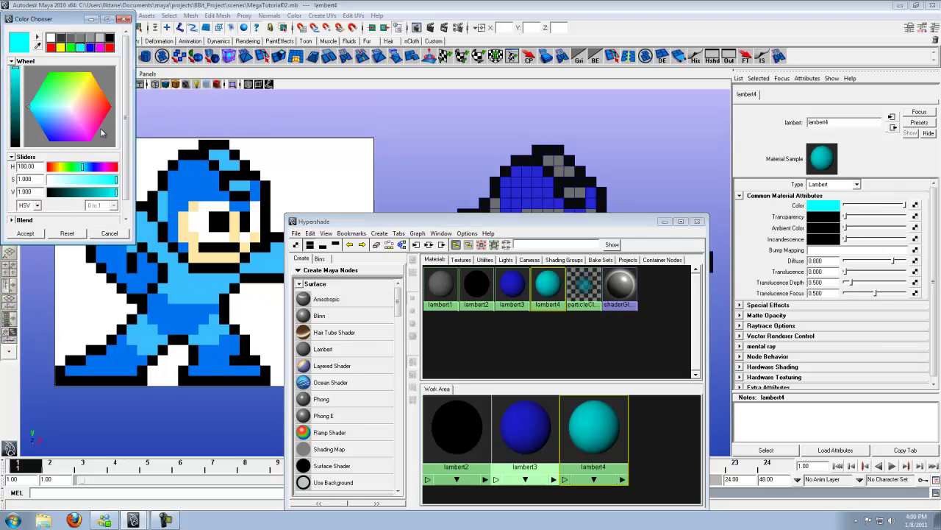
{"action": "left_click", "coordinate": [37, 232]}
{"action": "left_click", "coordinate": [664, 221]}
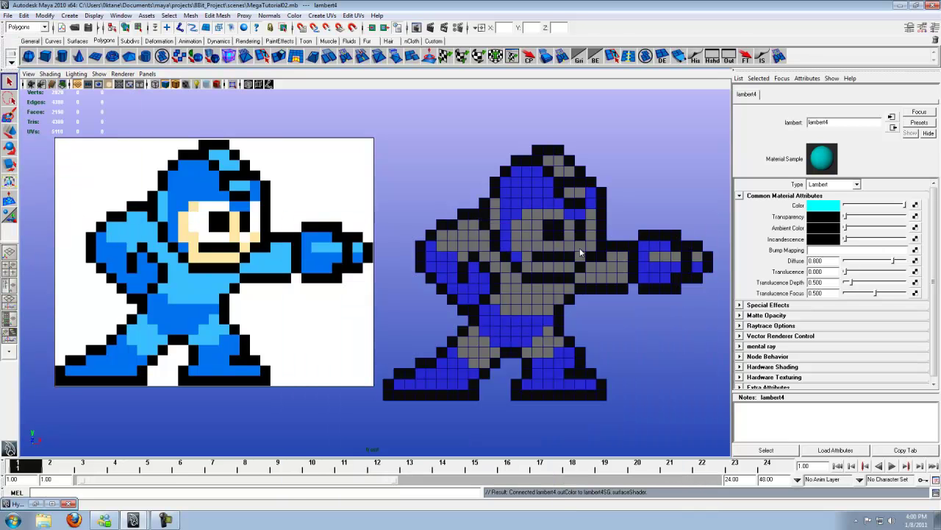
Select the light blue cubes of the helmet crest, the arm cannon highlights and the outstretched arm.
{"action": "left_click", "coordinate": [558, 164]}
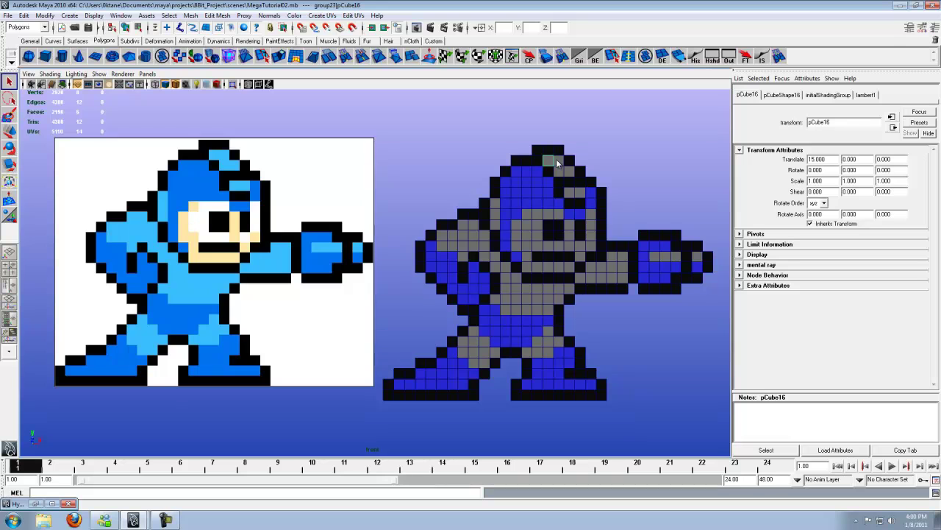
{"action": "left_click", "coordinate": [565, 176], "text": "shift"}
{"action": "left_click", "coordinate": [573, 192], "text": "shift"}
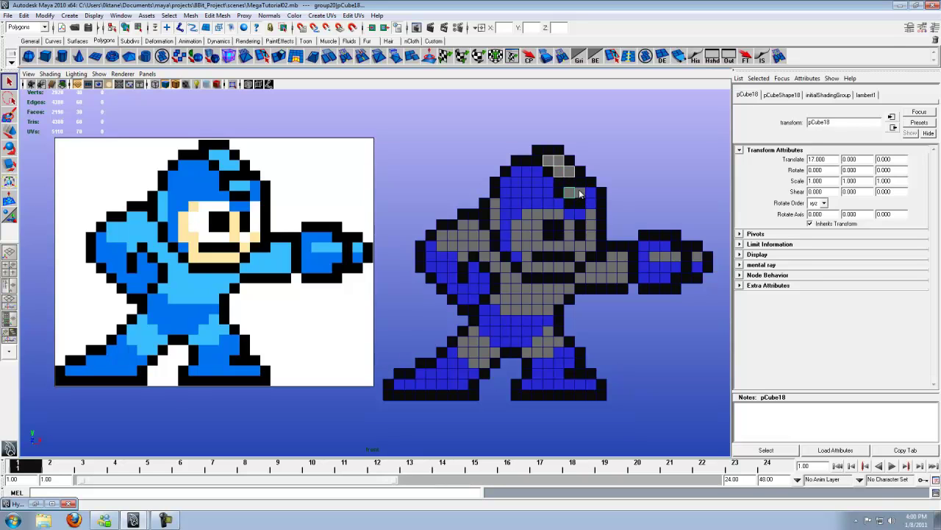
{"action": "left_click", "coordinate": [697, 257], "text": "shift"}
{"action": "left_click_drag", "start_coordinate": [652, 255], "coordinate": [597, 277], "text": "shift"}
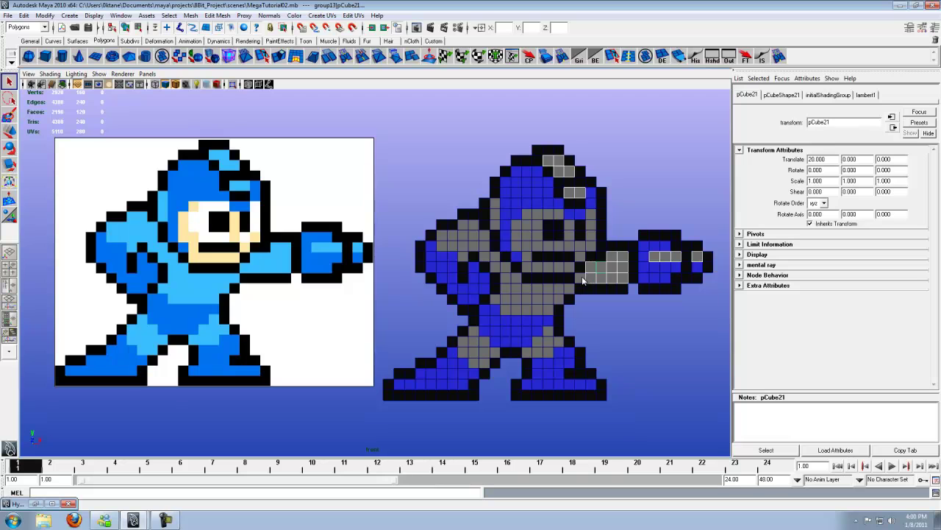
Add the light blue cubes at the arm joint and across the torso above the waist to the selection.
{"action": "left_click", "coordinate": [582, 277], "text": "shift"}
{"action": "left_click_drag", "start_coordinate": [568, 293], "coordinate": [508, 287], "text": "shift"}
{"action": "mouse_move", "coordinate": [556, 300]}
{"action": "left_mouse_down", "text": "shift"}
{"action": "mouse_move", "coordinate": [509, 308]}
{"action": "mouse_move", "coordinate": [553, 318]}
{"action": "left_mouse_up", "text": "shift"}
Add the light blue cubes of both thighs to the selection.
{"action": "left_click", "coordinate": [549, 331], "text": "shift"}
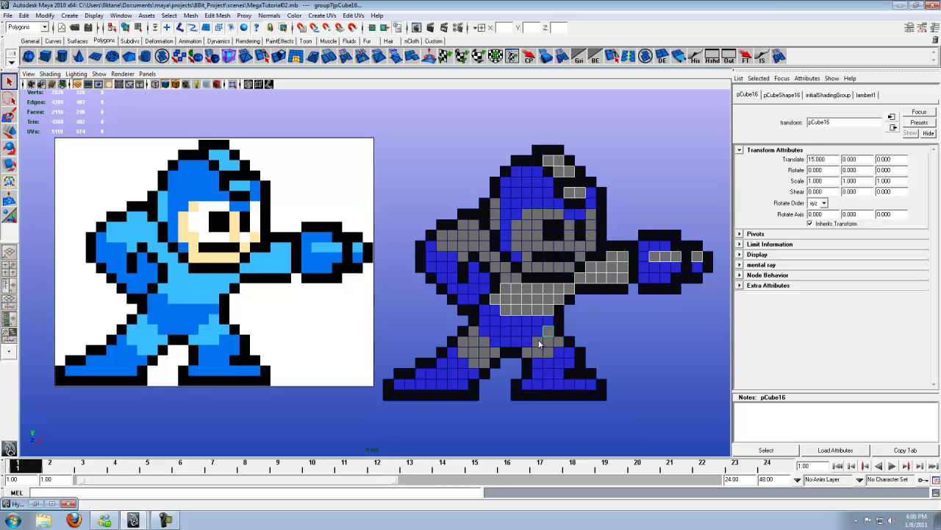
{"action": "left_click", "coordinate": [537, 342], "text": "shift"}
{"action": "left_click_drag", "start_coordinate": [550, 345], "coordinate": [519, 355], "text": "shift"}
{"action": "left_click", "coordinate": [474, 328], "text": "shift"}
{"action": "left_click_drag", "start_coordinate": [465, 340], "coordinate": [484, 356], "text": "shift"}
{"action": "left_click", "coordinate": [477, 366], "text": "shift"}
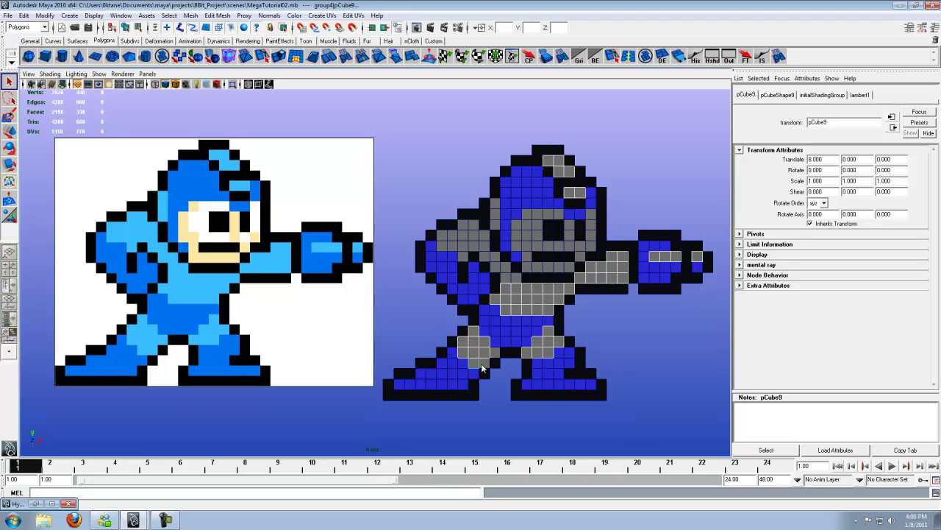
{"action": "left_click", "coordinate": [483, 364], "text": "shift"}
{"action": "left_click", "coordinate": [495, 354], "text": "shift"}
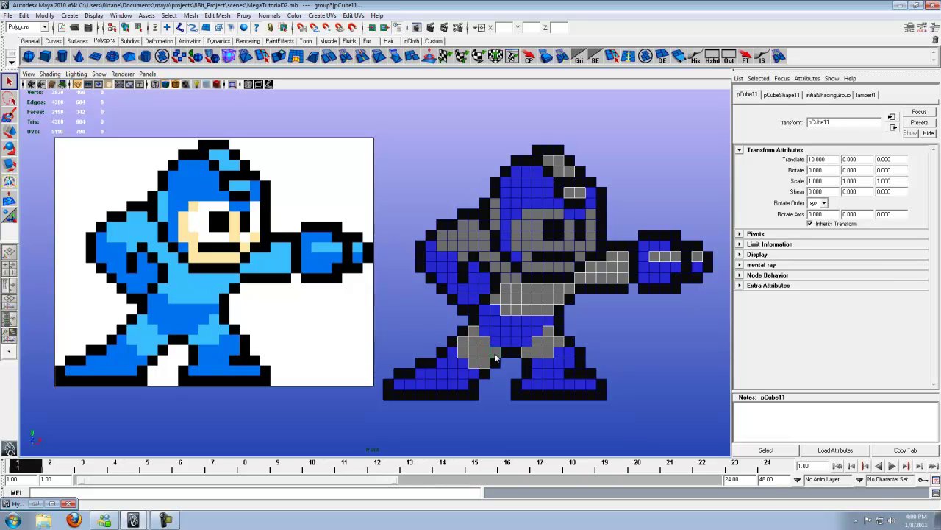
Add the light blue cubes of the upper chest, rear shoulder and back edge of the helmet to the selection.
{"action": "left_click", "coordinate": [513, 280], "text": "shift"}
{"action": "left_click", "coordinate": [482, 253], "text": "shift"}
{"action": "left_click", "coordinate": [468, 228], "text": "shift"}
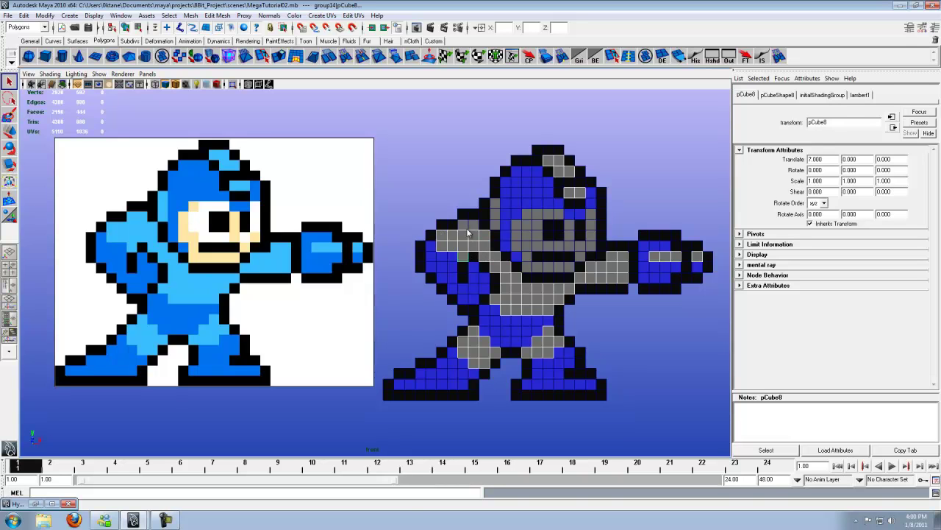
{"action": "left_click", "coordinate": [495, 214], "text": "shift"}
{"action": "left_click", "coordinate": [495, 204], "text": "shift"}
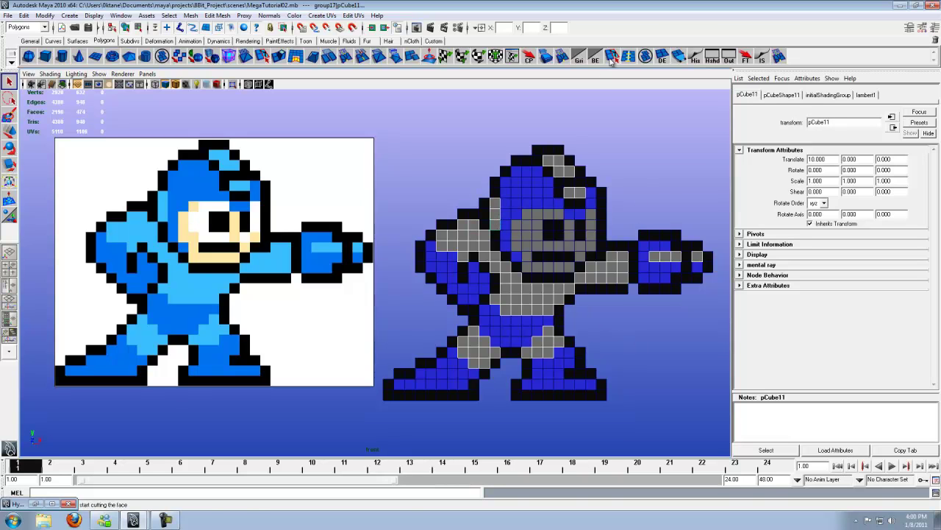
Combine the selected light blue cubes into one mesh and assign the cyan lambert4 material to it.
{"action": "left_click", "coordinate": [653, 56]}
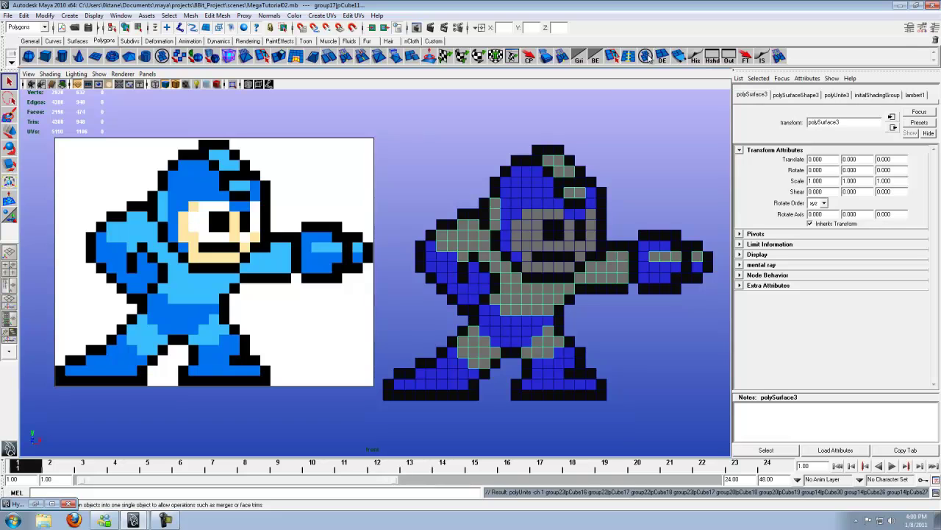
{"action": "left_click", "coordinate": [34, 503]}
{"action": "left_click", "coordinate": [577, 398]}
{"action": "middle_click_drag", "start_coordinate": [581, 412], "coordinate": [570, 174]}
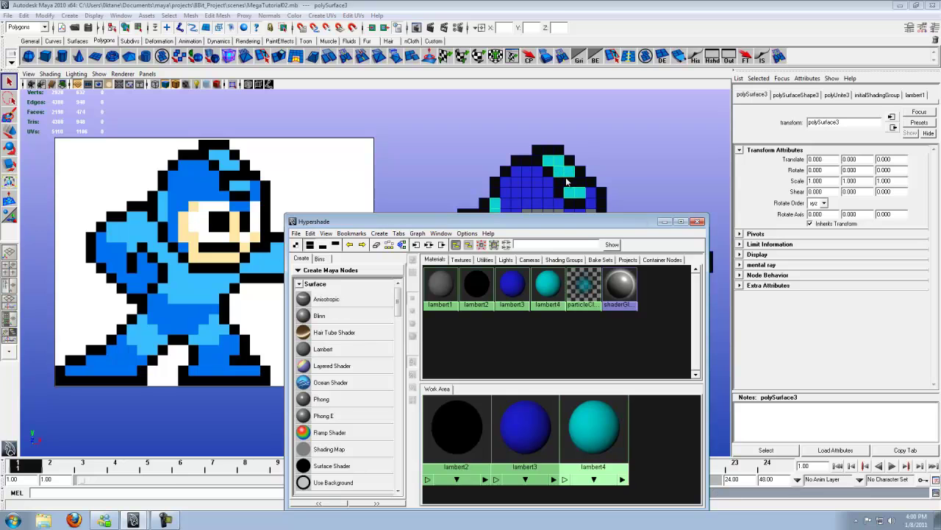
{"action": "left_click", "coordinate": [665, 221]}
{"action": "left_click", "coordinate": [658, 168]}
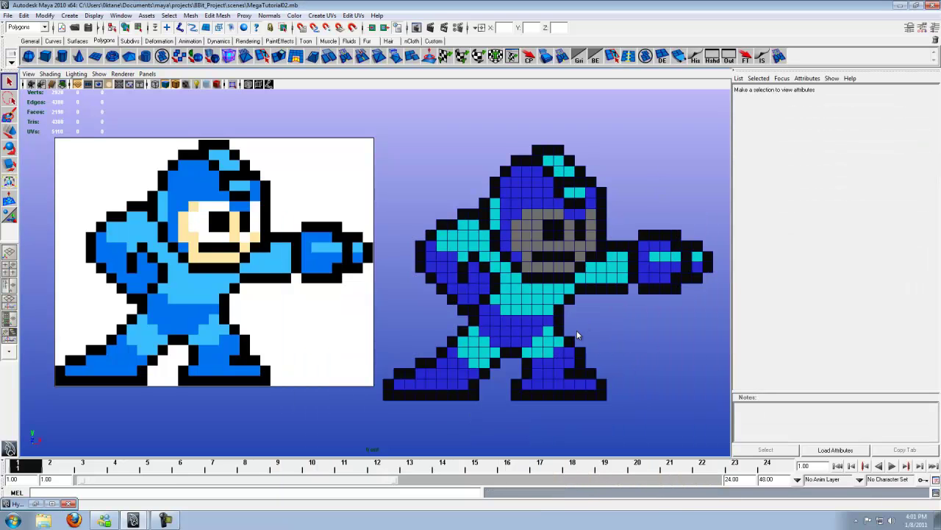
Select the skin-colored cubes around the eyes and mouth and combine them into one mesh.
{"action": "left_click", "coordinate": [528, 215]}
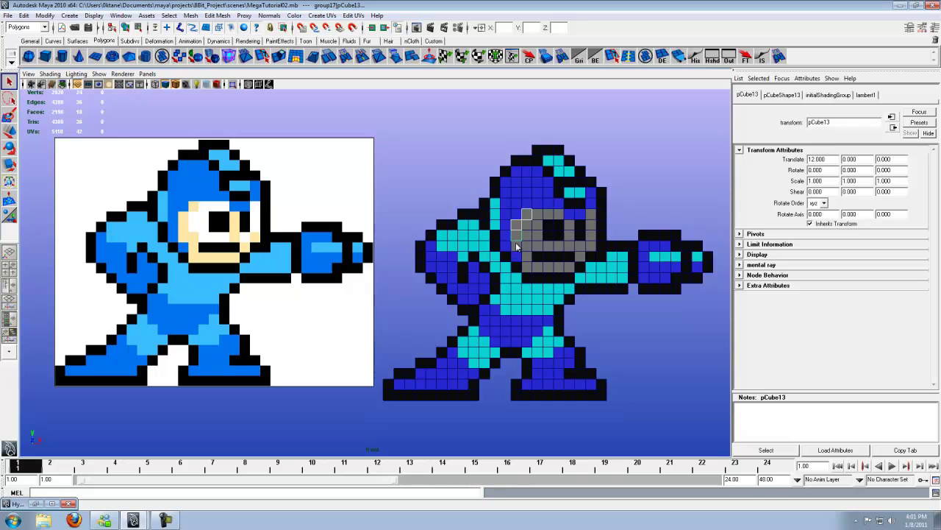
{"action": "left_click", "coordinate": [516, 245], "text": "shift"}
{"action": "left_click", "coordinate": [526, 247], "text": "shift"}
{"action": "left_click", "coordinate": [527, 258], "text": "shift"}
{"action": "left_click_drag", "start_coordinate": [531, 269], "coordinate": [571, 268], "text": "shift"}
{"action": "left_click", "coordinate": [588, 248]}
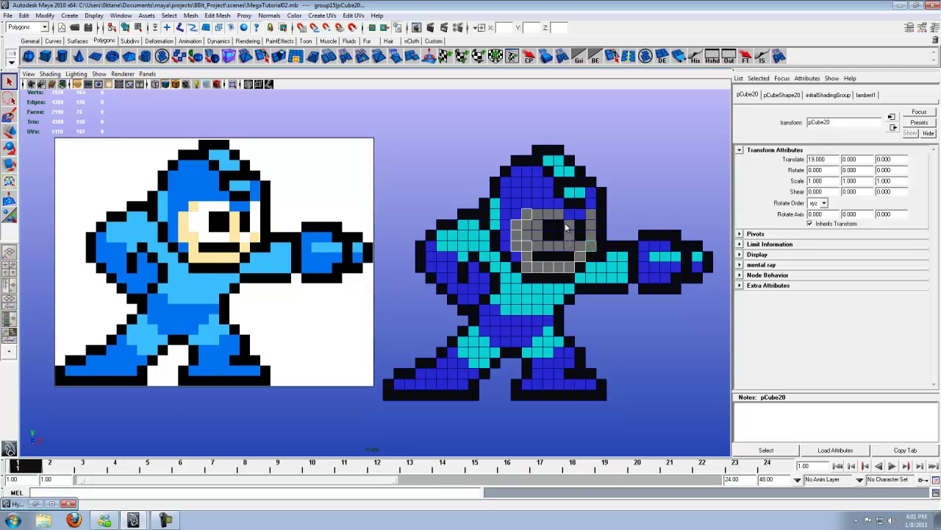
{"action": "left_click", "coordinate": [566, 227]}
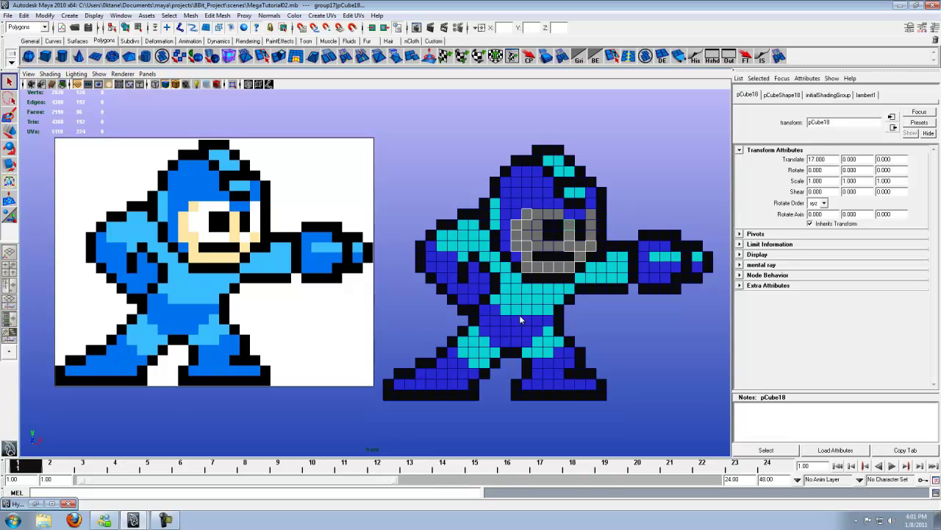
{"action": "left_click", "coordinate": [646, 56]}
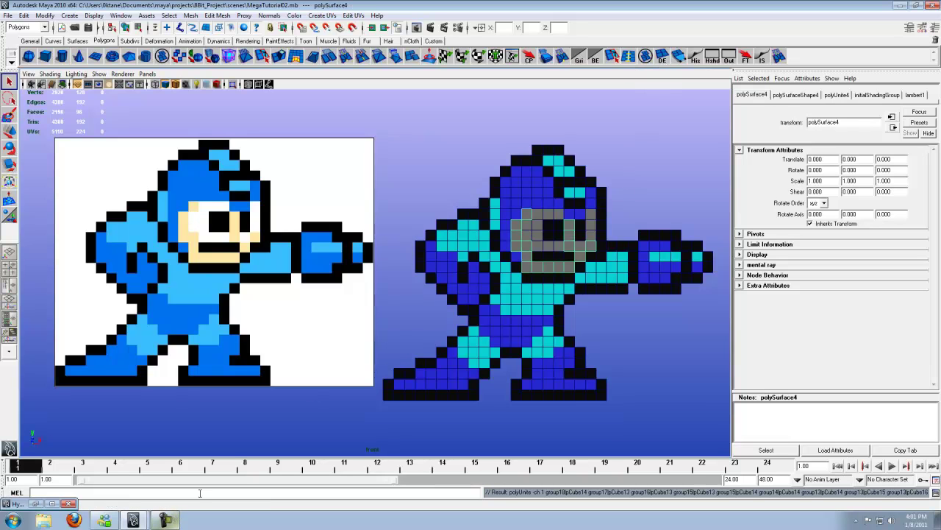
Create another Lambert material and set its color to yellow (H 60, S 1, V 1).
{"action": "left_click", "coordinate": [37, 503]}
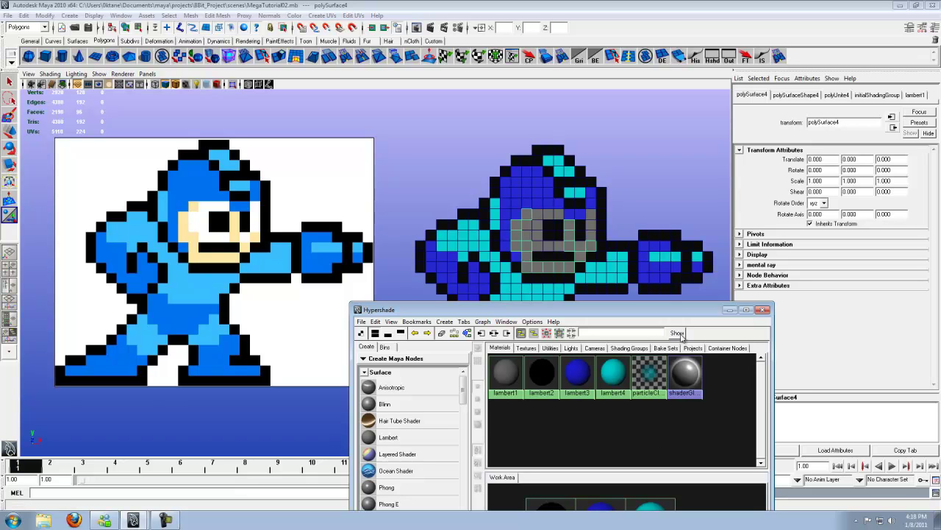
{"action": "left_click_drag", "start_coordinate": [683, 309], "coordinate": [665, 200]}
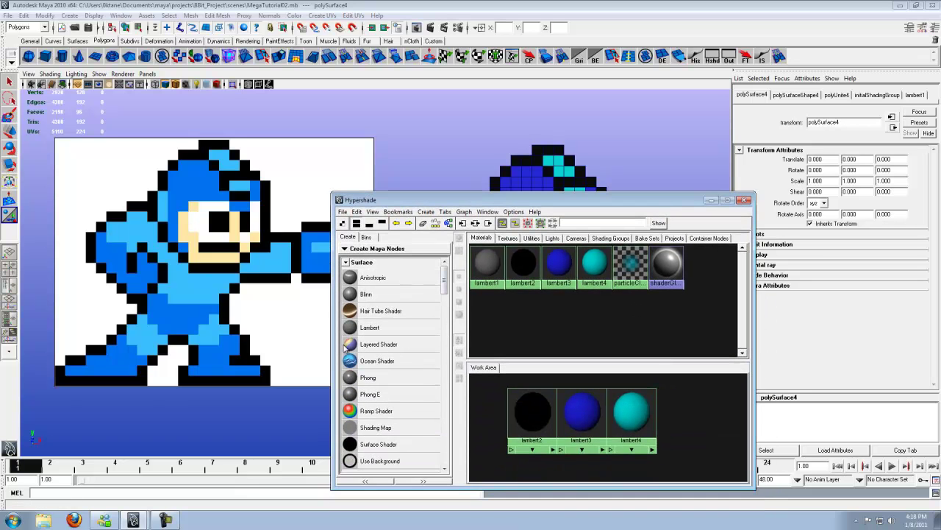
{"action": "left_click", "coordinate": [353, 328]}
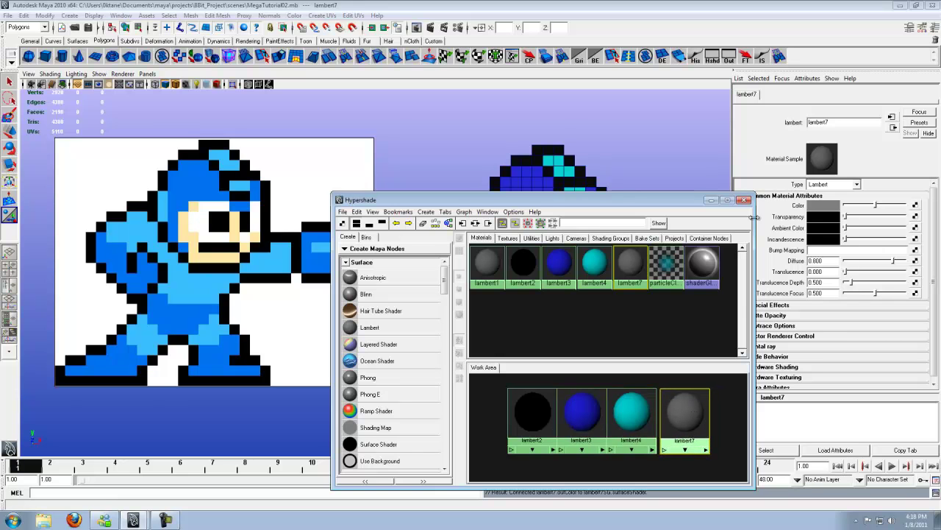
{"action": "left_click", "coordinate": [817, 207]}
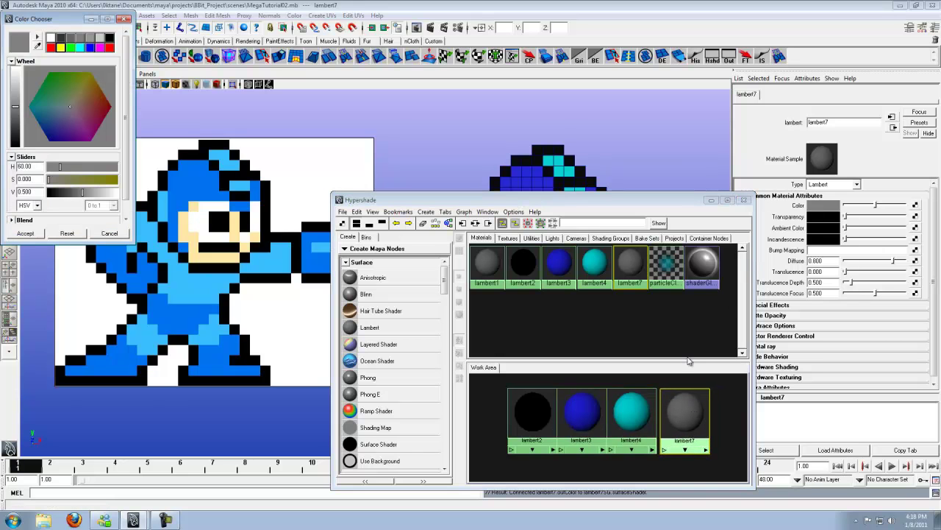
{"action": "left_click", "coordinate": [61, 47]}
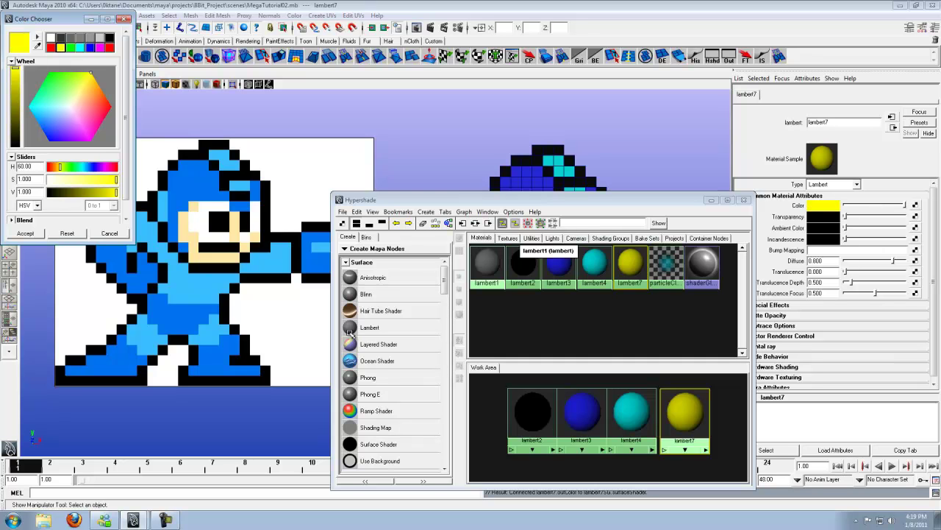
Assign the yellow lambert7 material to the combined skin mesh of the face.
{"action": "mouse_move", "coordinate": [681, 401]}
{"action": "middle_mouse_down"}
{"action": "mouse_move", "coordinate": [570, 281]}
{"action": "mouse_move", "coordinate": [573, 320]}
{"action": "mouse_move", "coordinate": [684, 415]}
{"action": "middle_mouse_up"}
{"action": "left_click_drag", "start_coordinate": [599, 200], "coordinate": [636, 288]}
{"action": "middle_click_drag", "start_coordinate": [725, 502], "coordinate": [517, 223]}
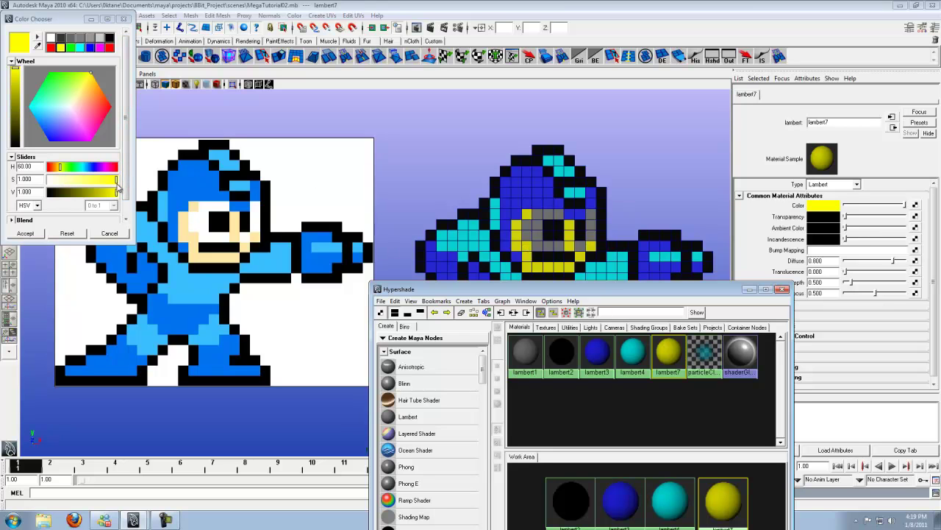
Lower the saturation of the skin material's color to 0.301 for a pale cream tone.
{"action": "left_click_drag", "start_coordinate": [116, 183], "coordinate": [72, 188]}
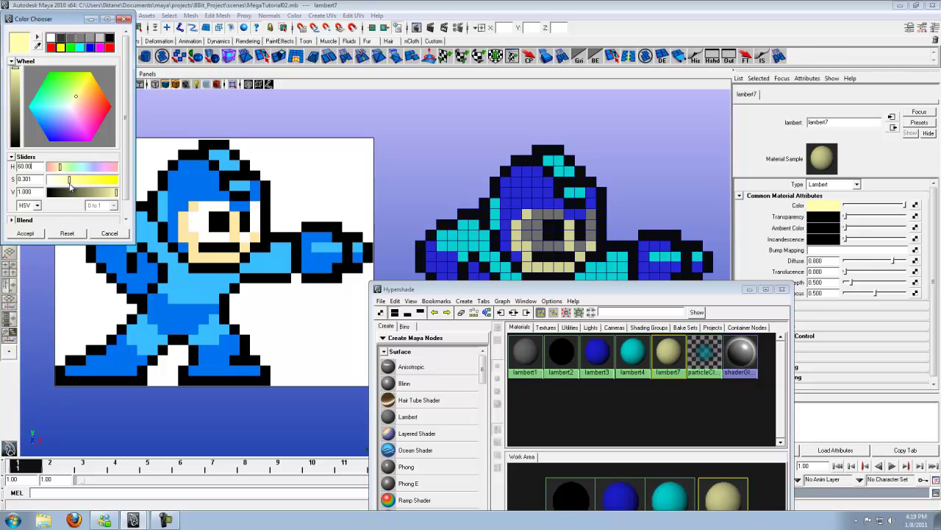
{"action": "left_click", "coordinate": [36, 234]}
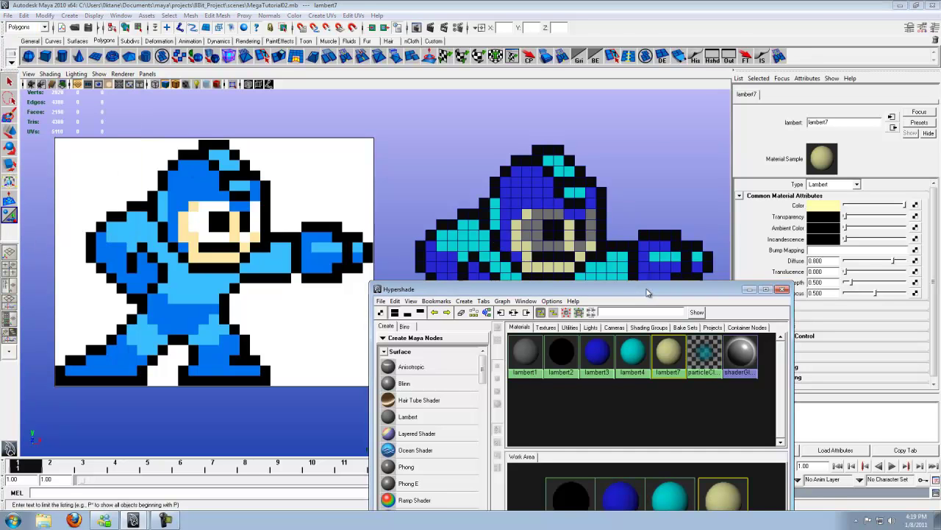
{"action": "left_click_drag", "start_coordinate": [647, 293], "coordinate": [560, 313]}
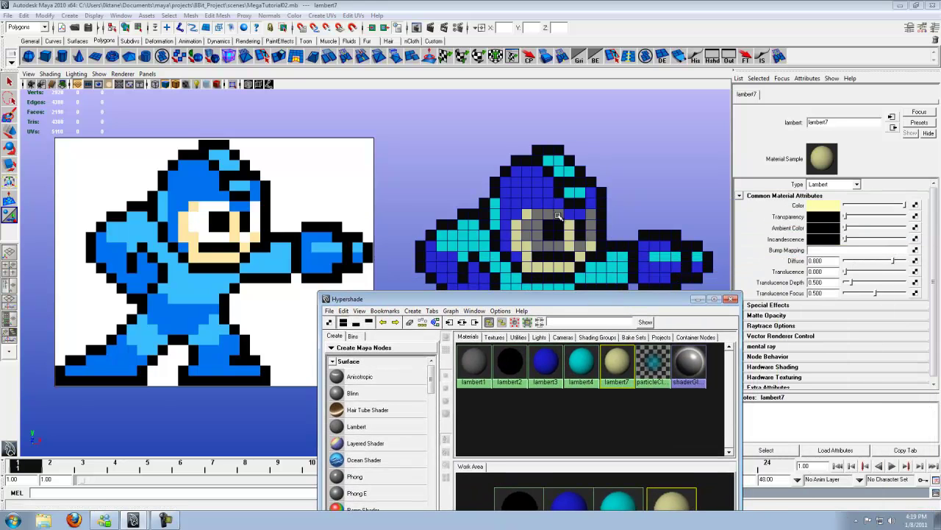
Select all the remaining gray eye-white cubes on the Mega Man model's face and combine them into one mesh.
{"action": "left_click", "coordinate": [559, 215]}
{"action": "left_click", "coordinate": [548, 214], "text": "shift"}
{"action": "left_click", "coordinate": [537, 215], "text": "shift"}
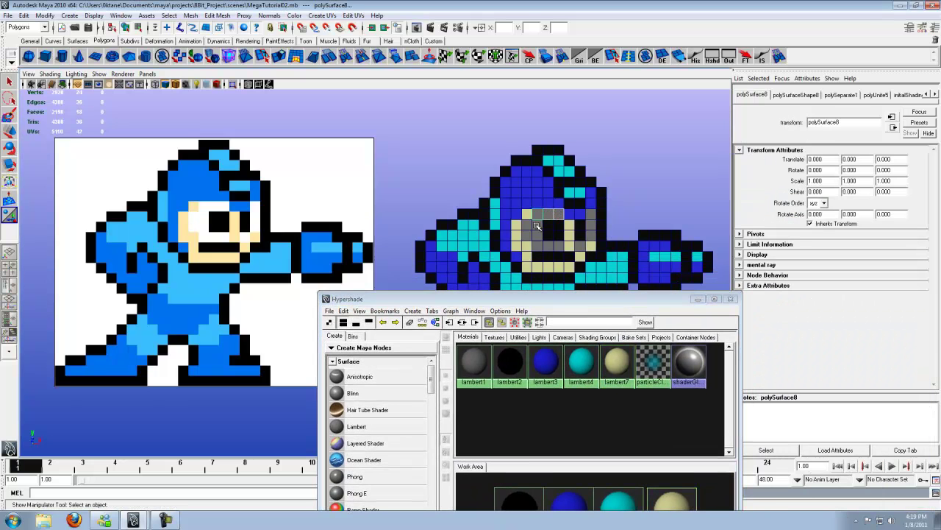
{"action": "left_click_drag", "start_coordinate": [532, 234], "coordinate": [564, 251], "text": "shift"}
{"action": "left_click", "coordinate": [581, 246], "text": "shift"}
{"action": "left_click", "coordinate": [591, 235], "text": "shift"}
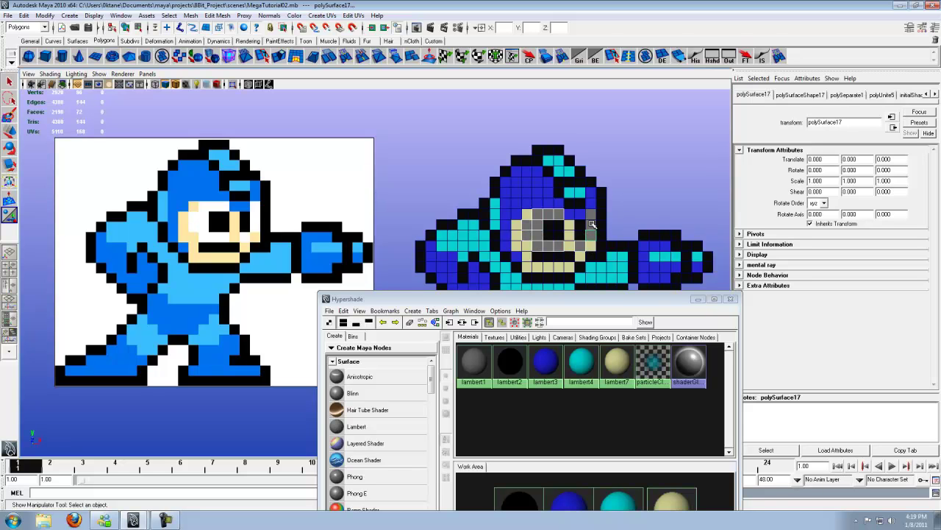
{"action": "left_click", "coordinate": [592, 234], "text": "shift"}
{"action": "left_click", "coordinate": [591, 215], "text": "shift"}
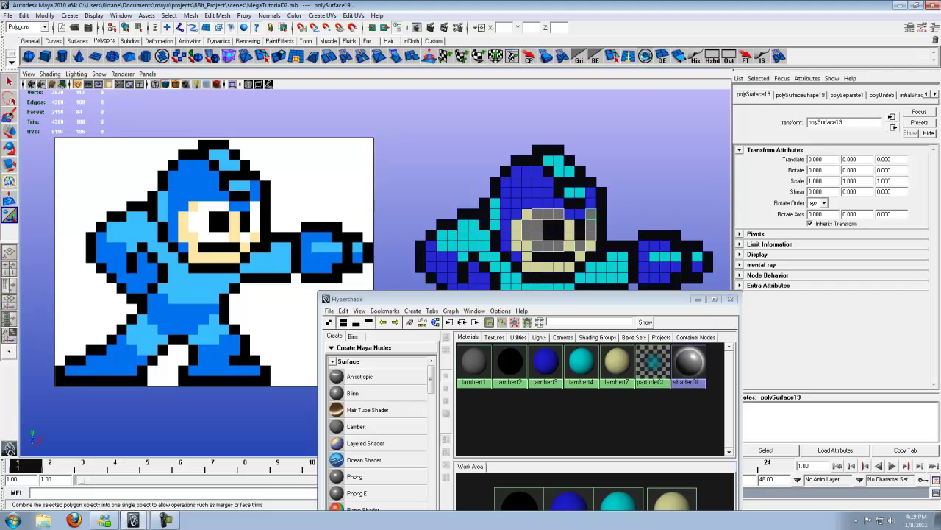
{"action": "left_click", "coordinate": [229, 55]}
Create another Lambert material and set its color to white (S 0, V 1).
{"action": "left_click", "coordinate": [340, 425]}
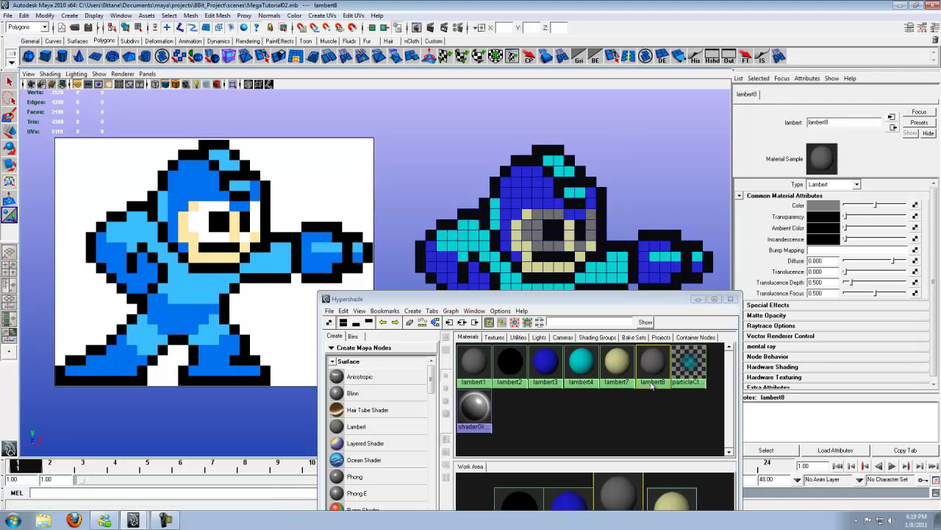
{"action": "left_click", "coordinate": [831, 204]}
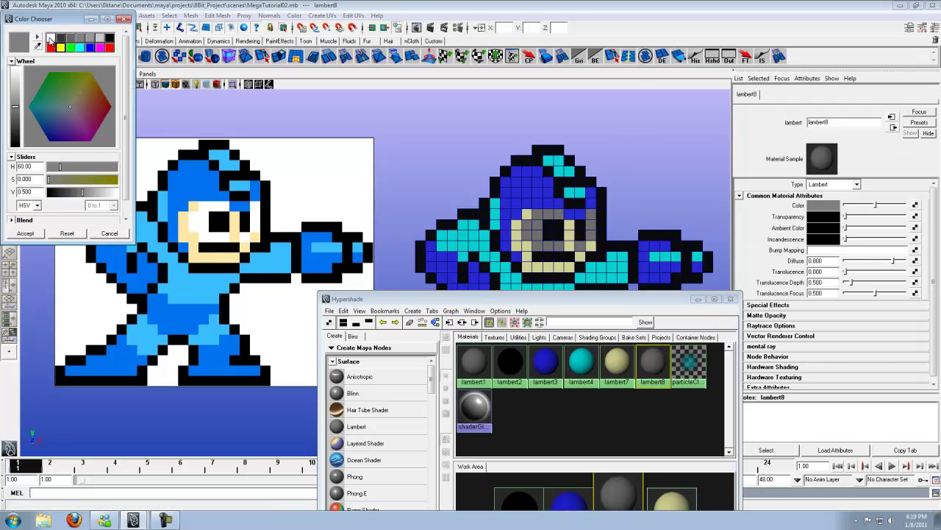
{"action": "left_click", "coordinate": [50, 39]}
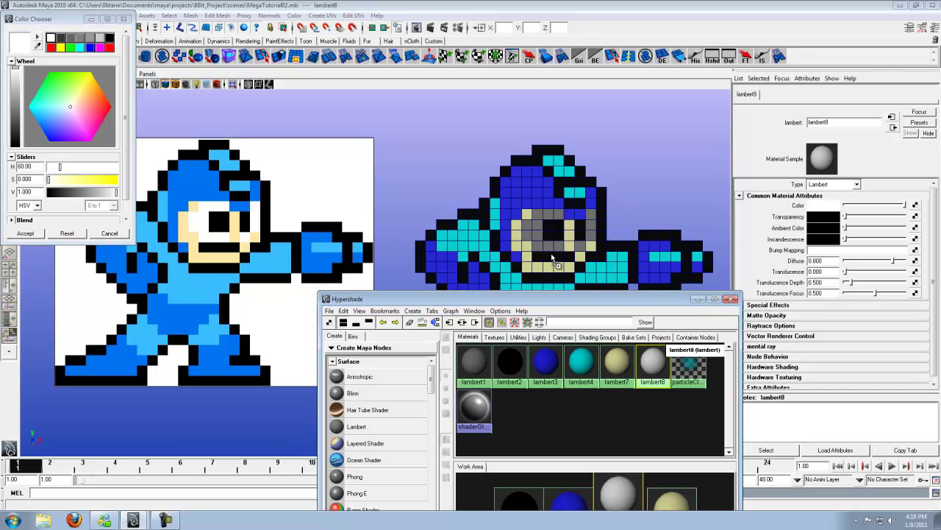
Assign the white lambert8 material to the combined eye-white mesh, accept the color and close the Hypershade.
{"action": "middle_click_drag", "start_coordinate": [551, 253], "coordinate": [548, 252]}
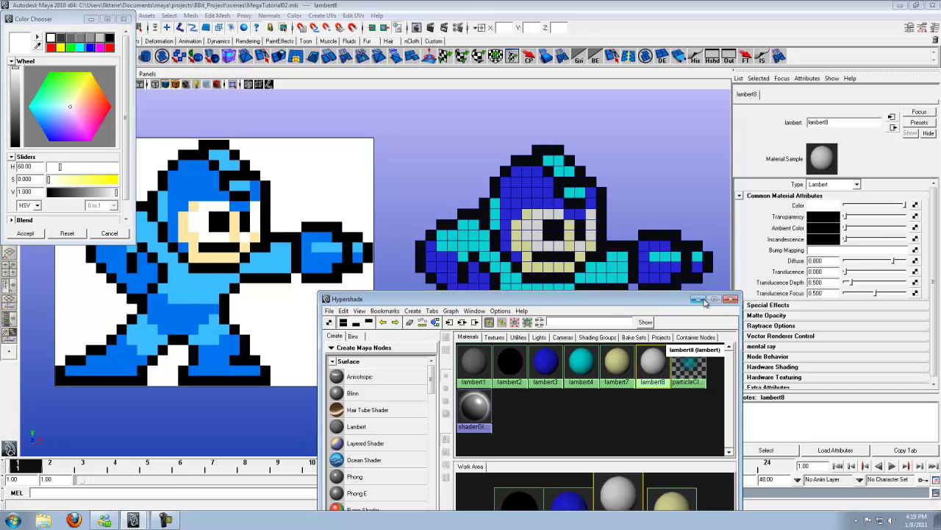
{"action": "left_click", "coordinate": [38, 232]}
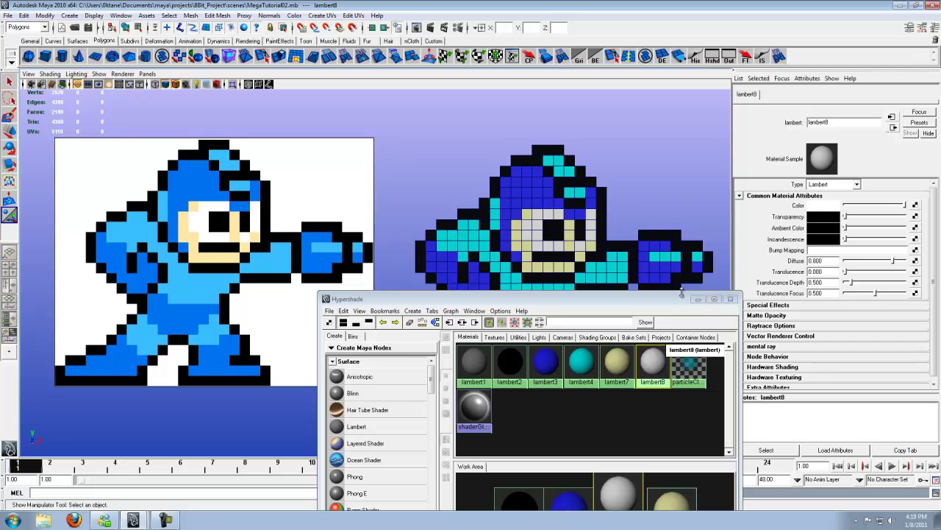
{"action": "left_click", "coordinate": [730, 298]}
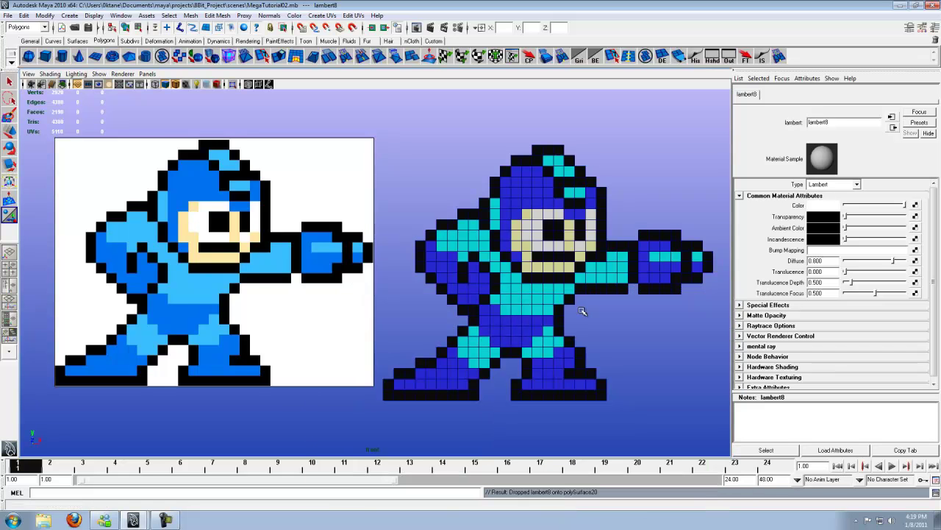
Hide the wireframe overlay on the shaded model, switch to the perspective view and examine the colored Mega Man from several angles.
{"action": "mouse_move", "coordinate": [581, 311]}
{"action": "middle_mouse_down", "text": "alt"}
{"action": "mouse_move", "coordinate": [564, 318]}
{"action": "mouse_move", "coordinate": [578, 308]}
{"action": "middle_mouse_up", "text": "alt"}
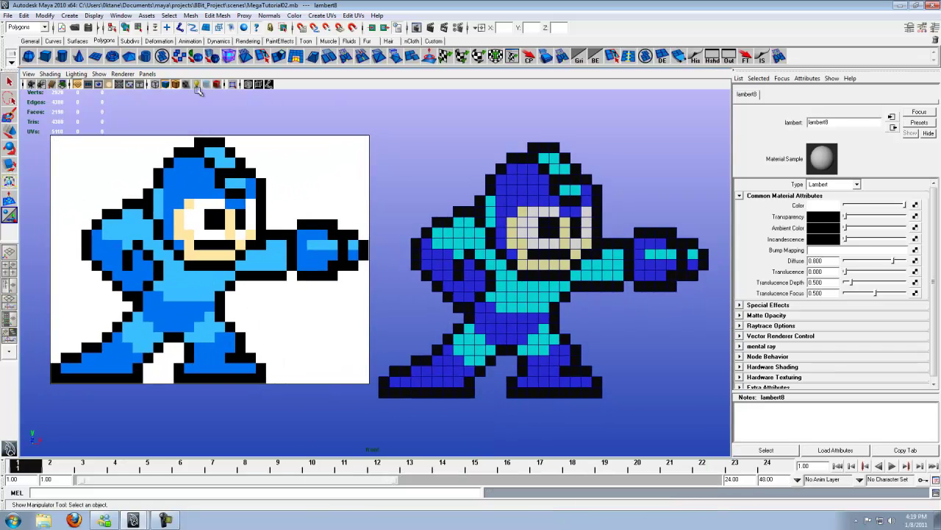
{"action": "left_click", "coordinate": [175, 84]}
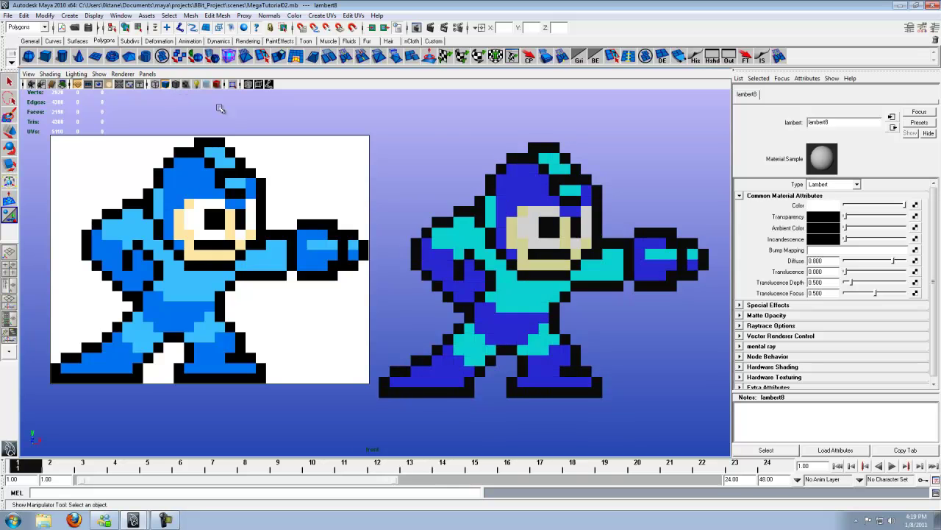
{"action": "left_click", "coordinate": [442, 137]}
{"action": "key", "text": "space"}
{"action": "key", "text": "space"}
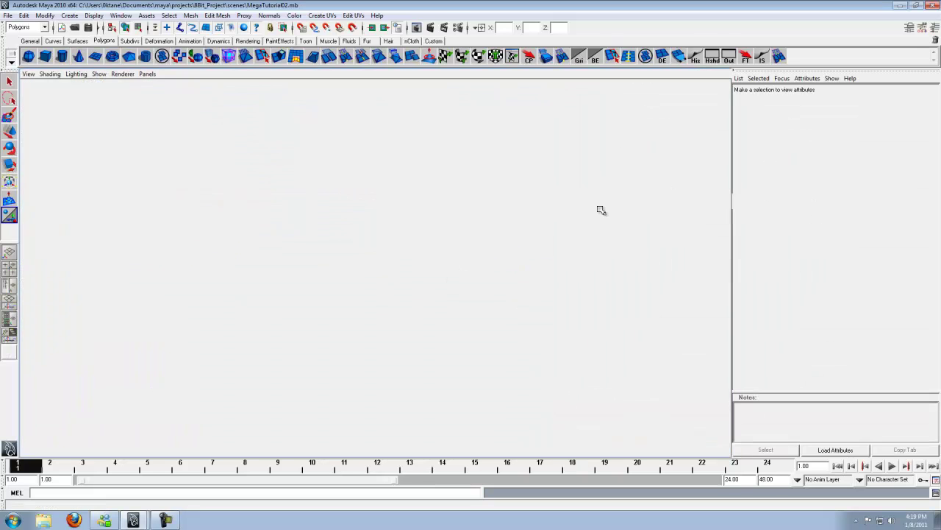
{"action": "left_click_drag", "start_coordinate": [601, 211], "coordinate": [513, 230], "text": "alt"}
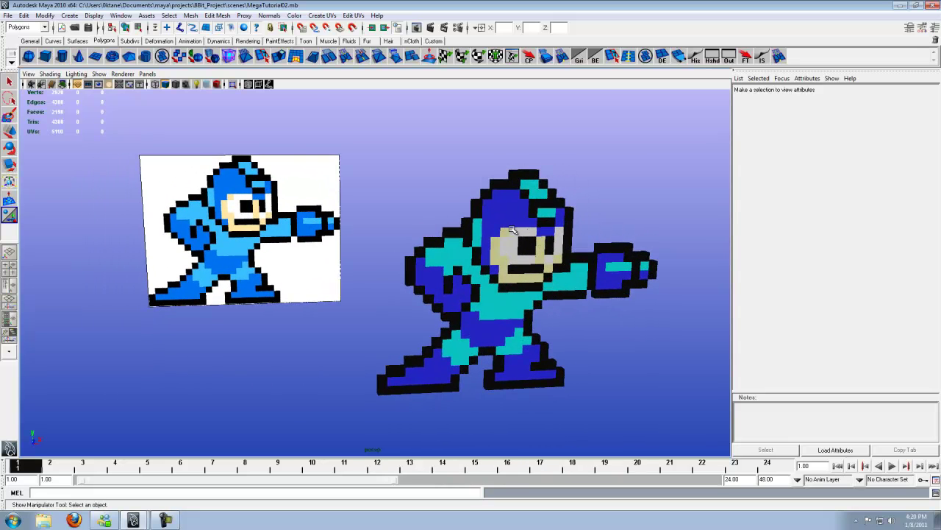
{"action": "middle_click_drag", "start_coordinate": [513, 231], "coordinate": [504, 222], "text": "alt"}
{"action": "middle_click_drag", "start_coordinate": [509, 237], "coordinate": [510, 237], "text": "alt"}
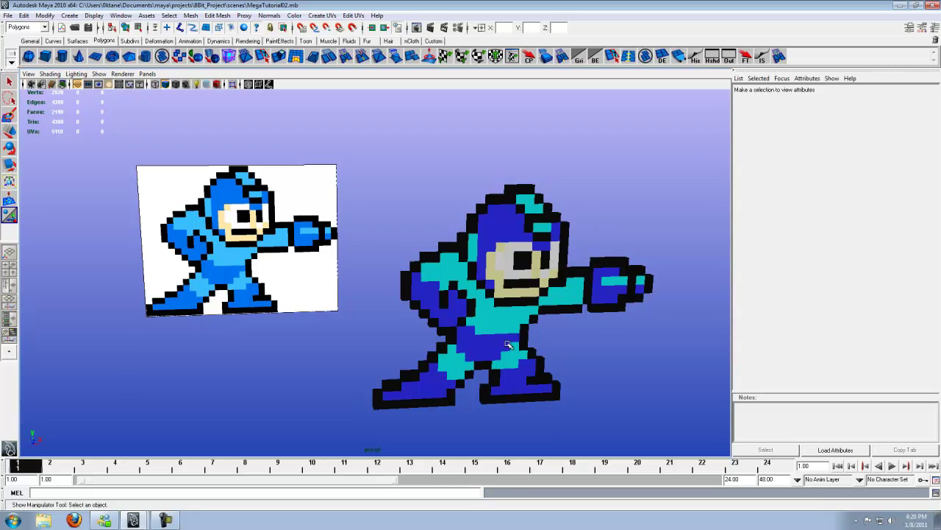
{"action": "left_click_drag", "start_coordinate": [574, 298], "coordinate": [494, 277], "text": "alt"}
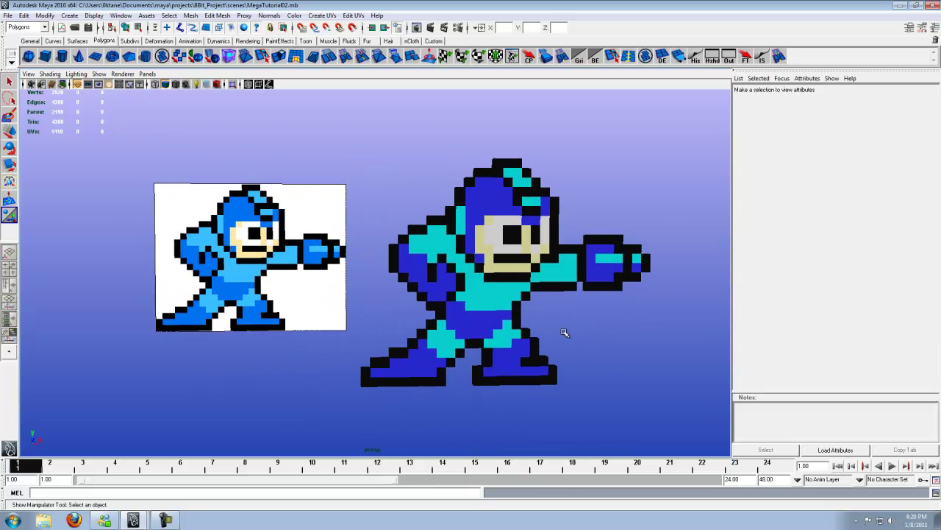
{"action": "left_click_drag", "start_coordinate": [559, 328], "coordinate": [554, 332], "text": "alt"}
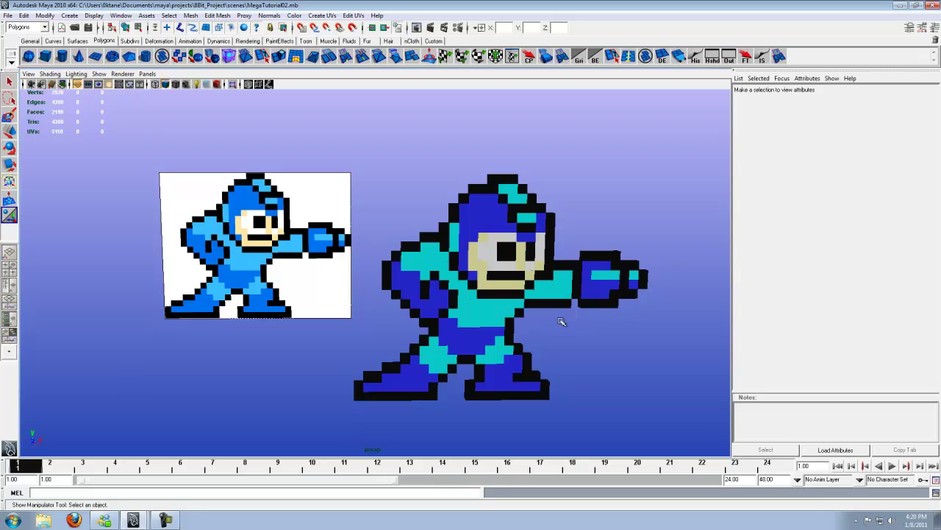
Open the 8Bit_Mario scene without saving the current one, close the Hypershade and view the Mario model at an angle.
{"action": "left_click", "coordinate": [9, 15]}
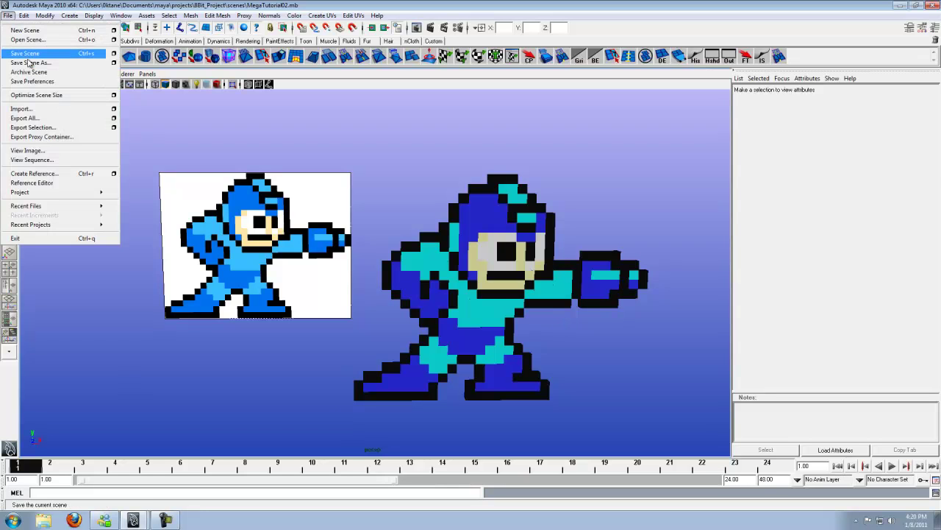
{"action": "left_click", "coordinate": [34, 41]}
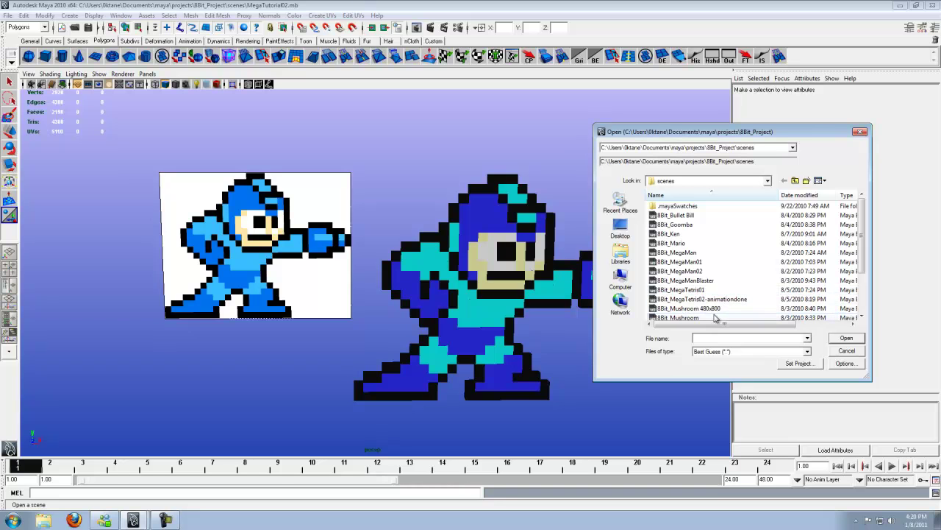
{"action": "left_click", "coordinate": [702, 245]}
{"action": "left_click", "coordinate": [847, 338]}
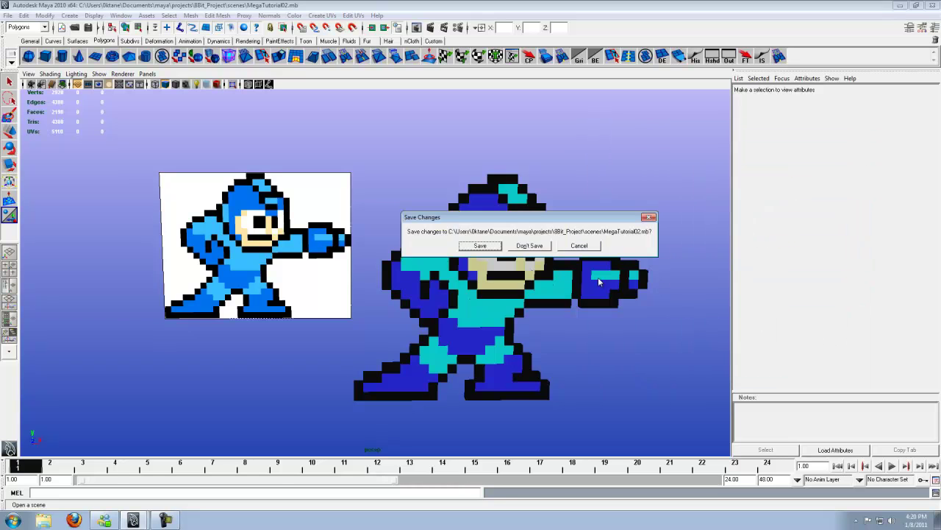
{"action": "left_click", "coordinate": [525, 245]}
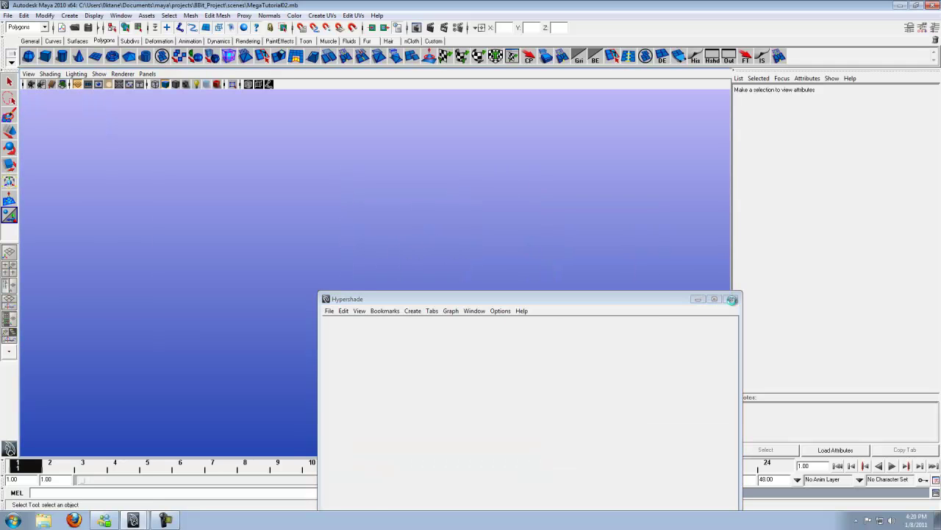
{"action": "left_click", "coordinate": [731, 299]}
{"action": "left_click_drag", "start_coordinate": [548, 256], "coordinate": [513, 285], "text": "alt"}
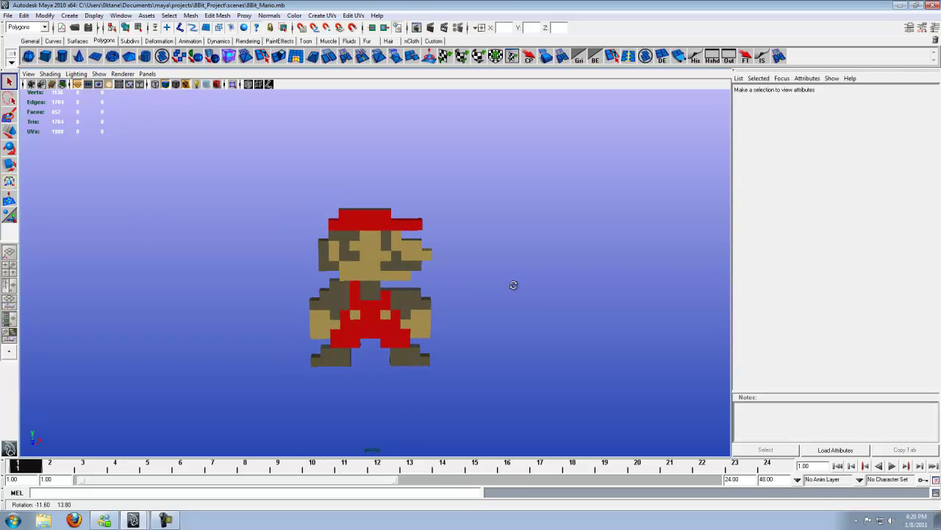
Open the 8Bit_Ryu-fireball scene from the project's scenes folder.
{"action": "left_click", "coordinate": [8, 15]}
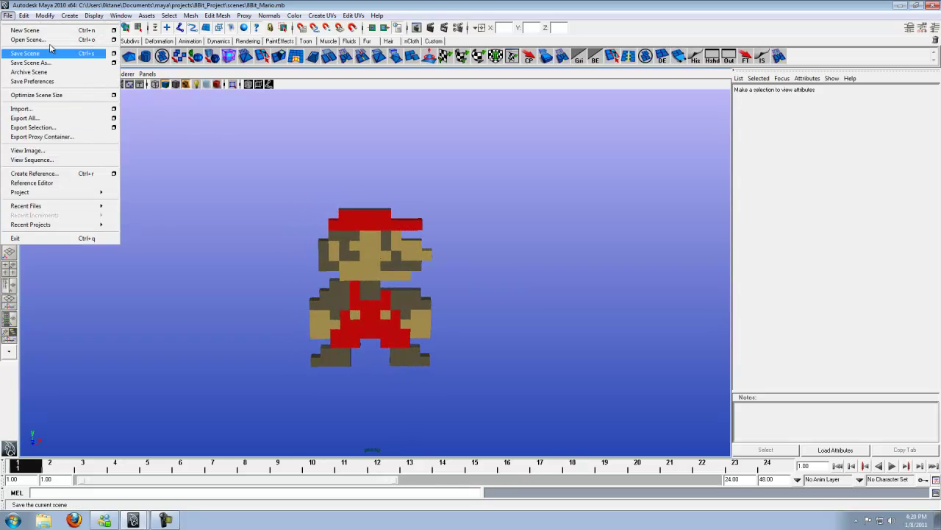
{"action": "left_click", "coordinate": [44, 40]}
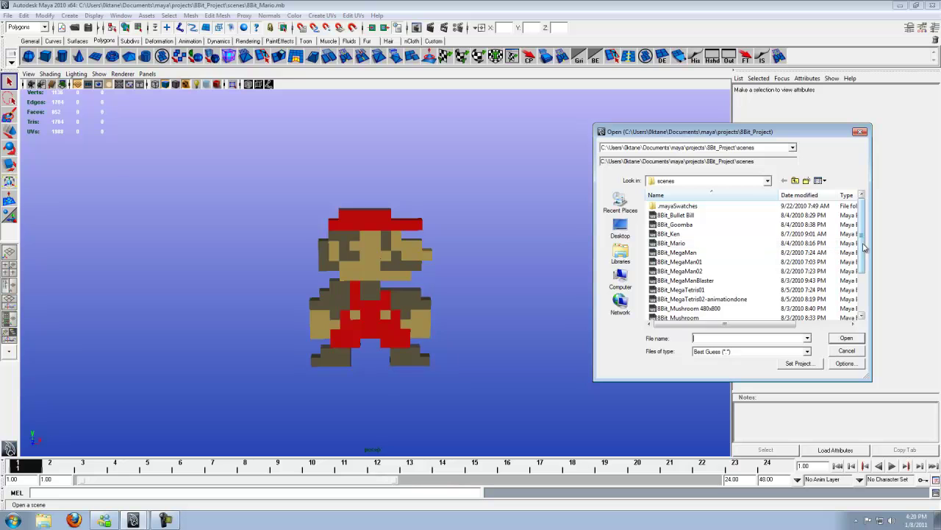
{"action": "left_click_drag", "start_coordinate": [865, 248], "coordinate": [866, 286]}
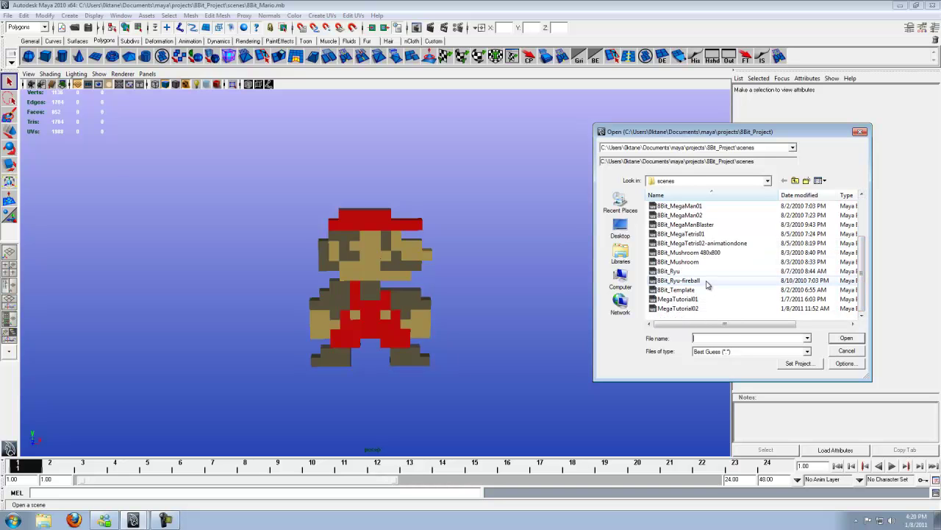
{"action": "left_click", "coordinate": [707, 281]}
{"action": "left_click", "coordinate": [844, 338]}
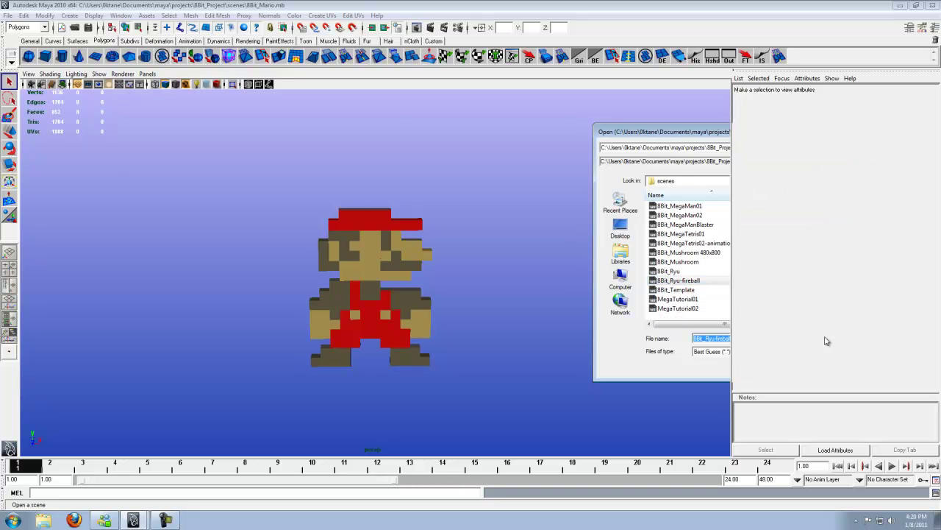
{"action": "left_click", "coordinate": [517, 244]}
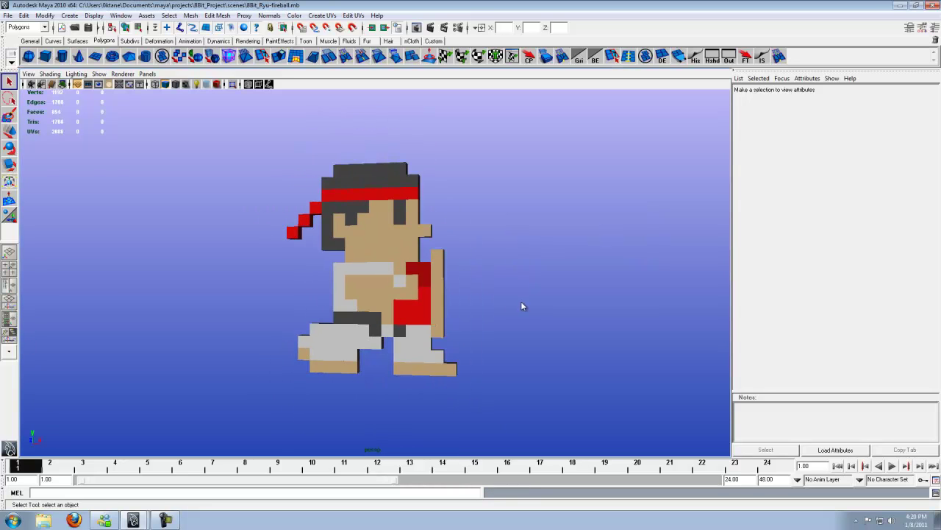
Examine the cube-built Ryu model from several angles and distances.
{"action": "left_click_drag", "start_coordinate": [521, 302], "coordinate": [528, 308], "text": "alt"}
{"action": "scroll", "coordinate": [528, 308], "scroll_direction": "down", "scroll_amount": 2}
{"action": "left_click_drag", "start_coordinate": [441, 284], "coordinate": [426, 281], "text": "alt"}
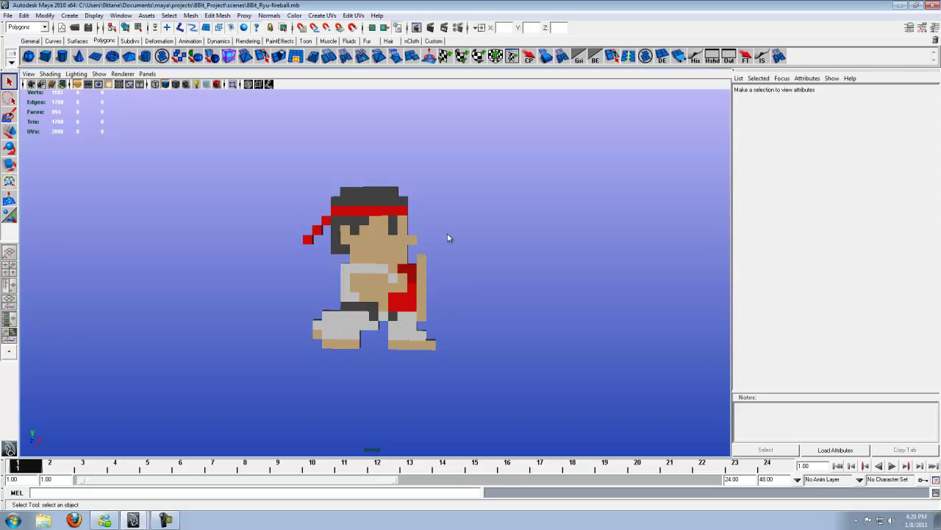
{"action": "left_click_drag", "start_coordinate": [406, 298], "coordinate": [392, 295], "text": "alt"}
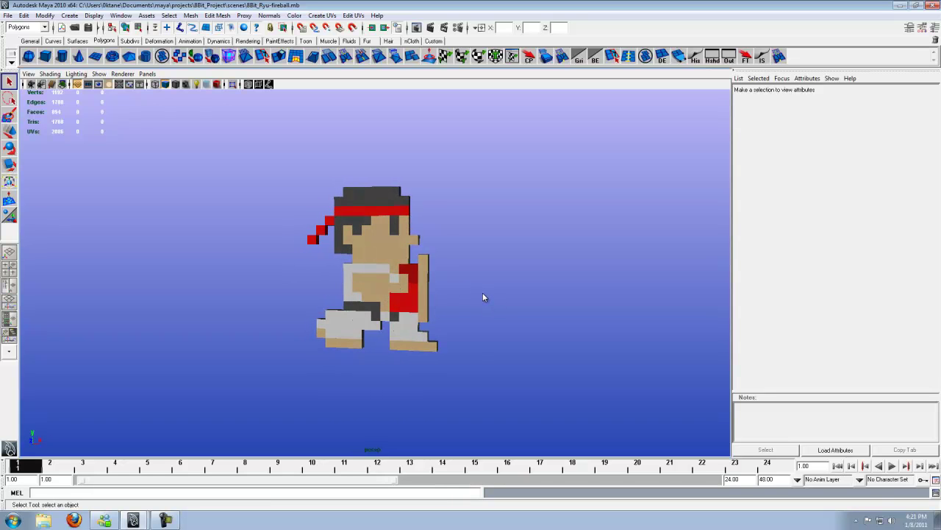
{"action": "scroll", "coordinate": [479, 293], "scroll_direction": "up", "scroll_amount": 2}
{"action": "scroll", "coordinate": [479, 293], "scroll_direction": "up", "scroll_amount": 2}
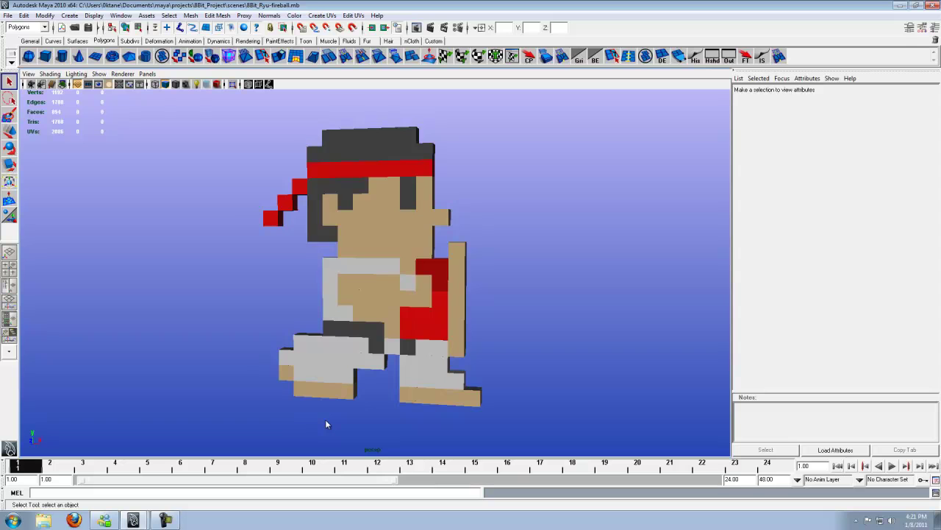
{"action": "scroll", "coordinate": [327, 424], "scroll_direction": "down", "scroll_amount": 1}
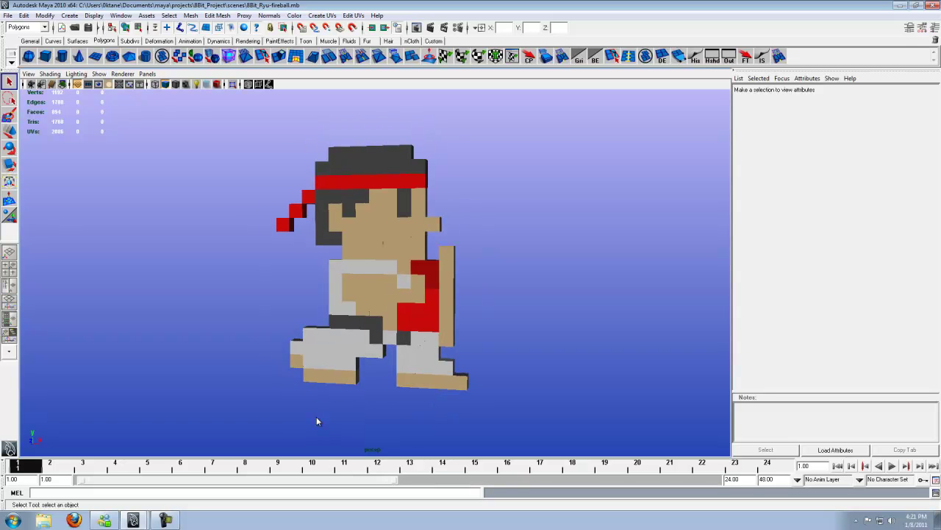